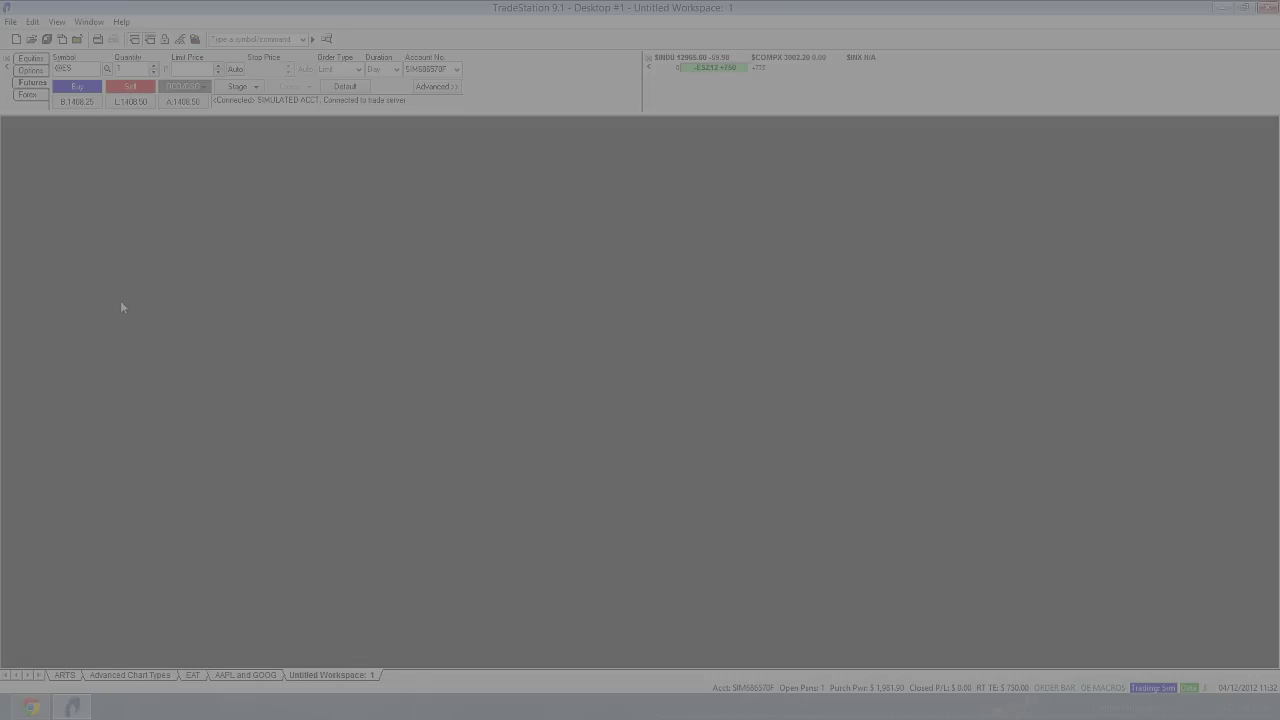
- Create a new empty workspace, Untitled Workspace: 2
left_click(20, 22)
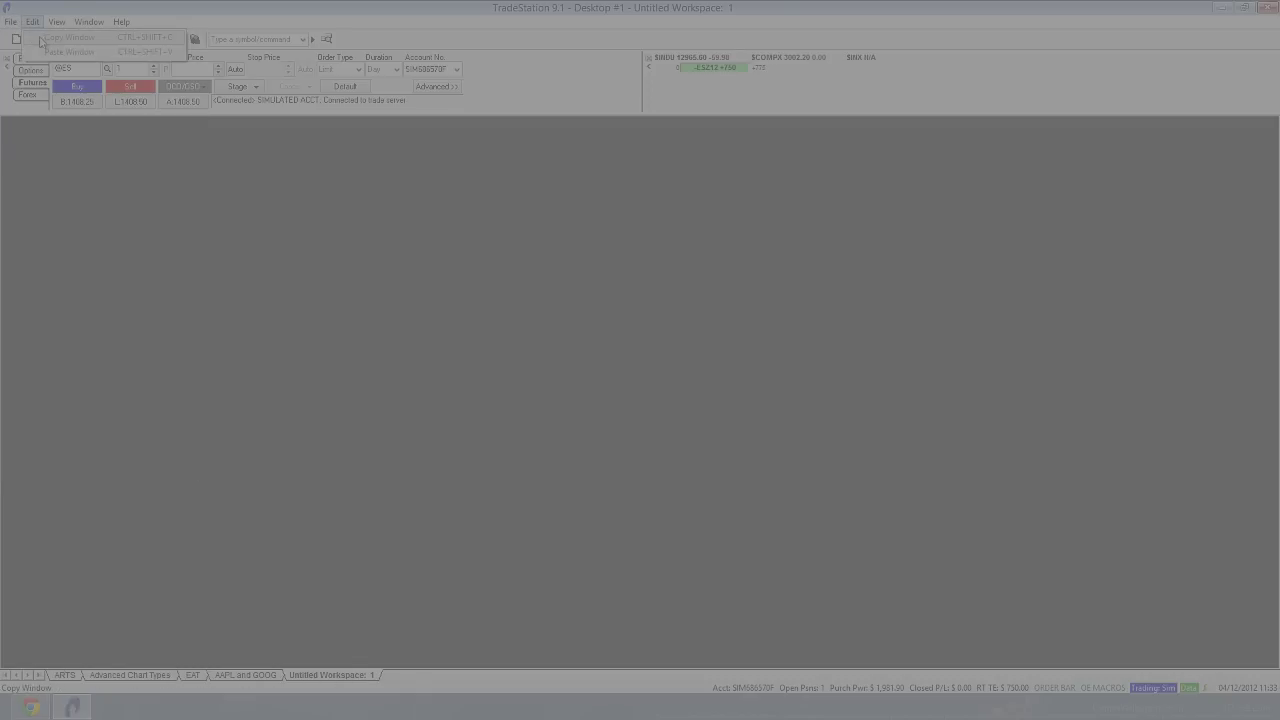
mouse_move(20, 38)
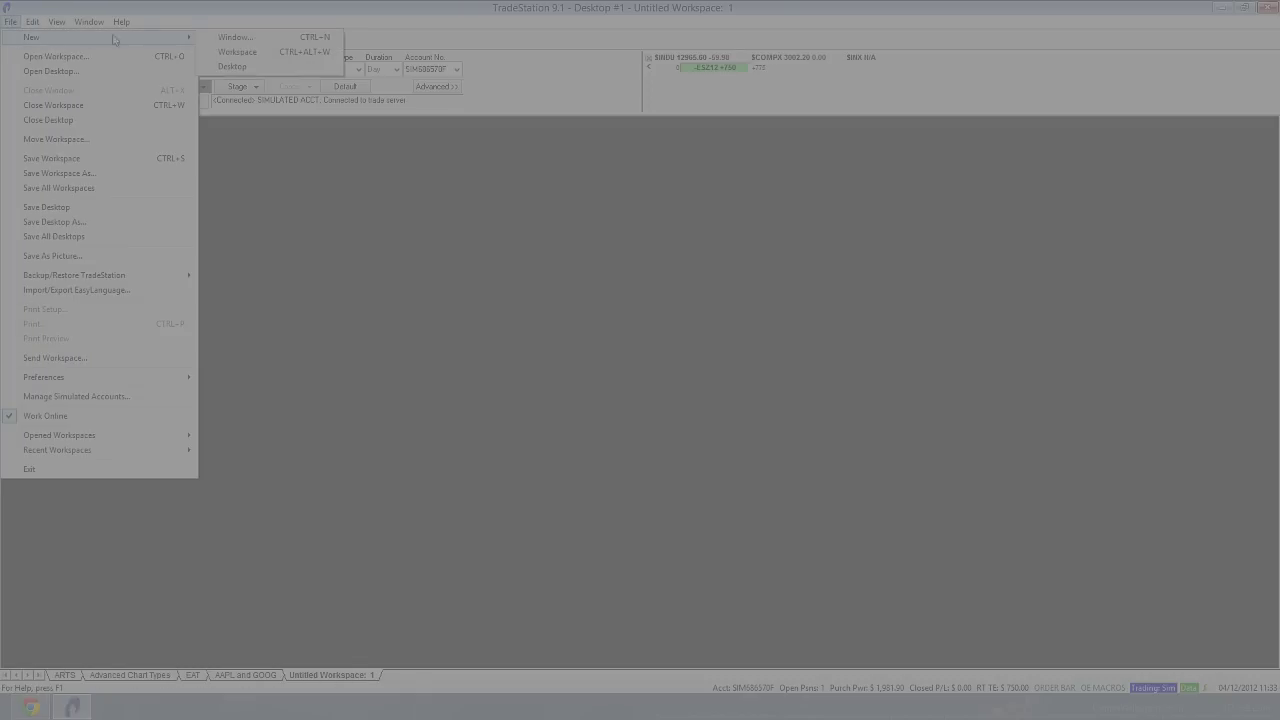
left_click(229, 52)
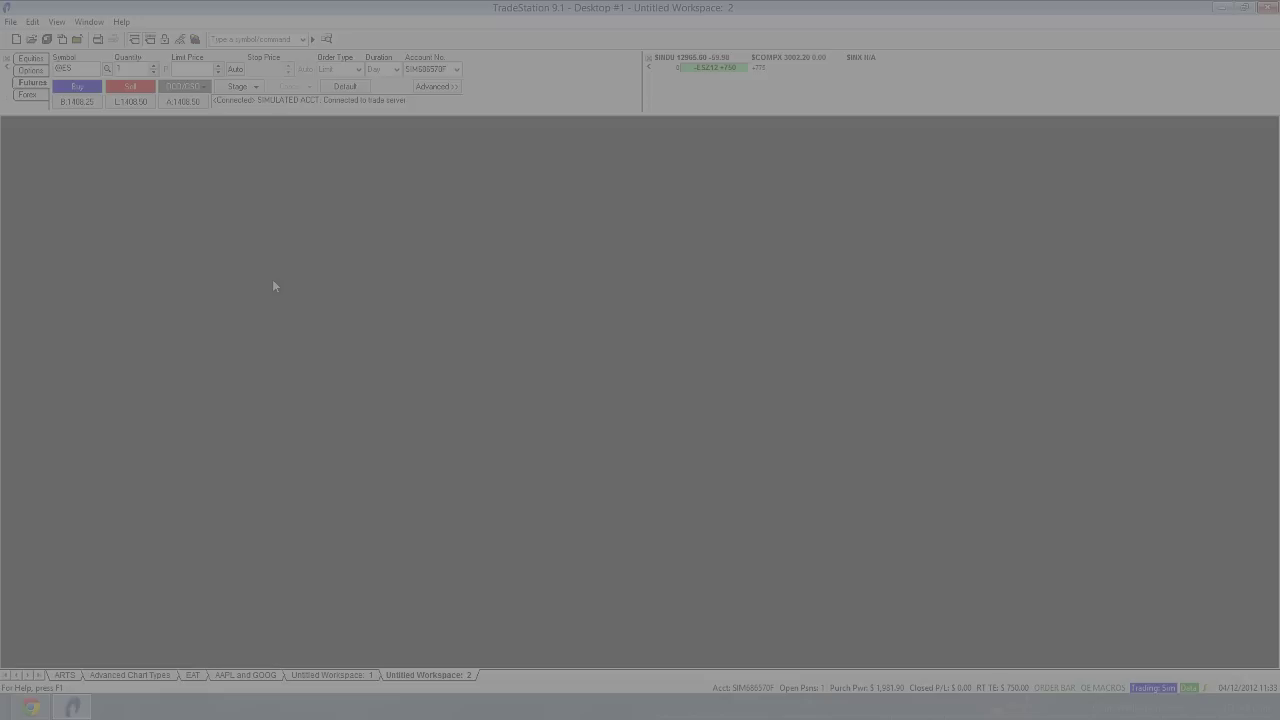
- Open the File menu's new-item options to add a window
left_click(10, 22)
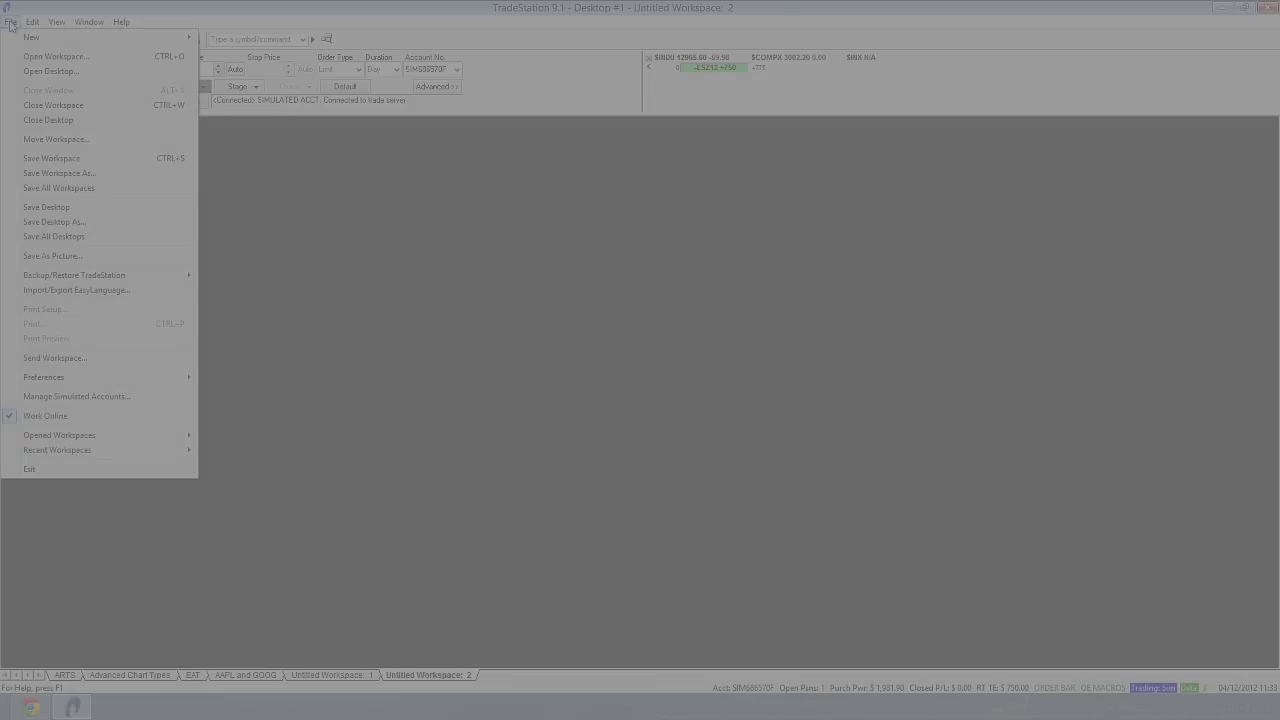
left_click(10, 22)
left_click(10, 22)
- Add a RadarScreen window to the new workspace
mouse_move(196, 40)
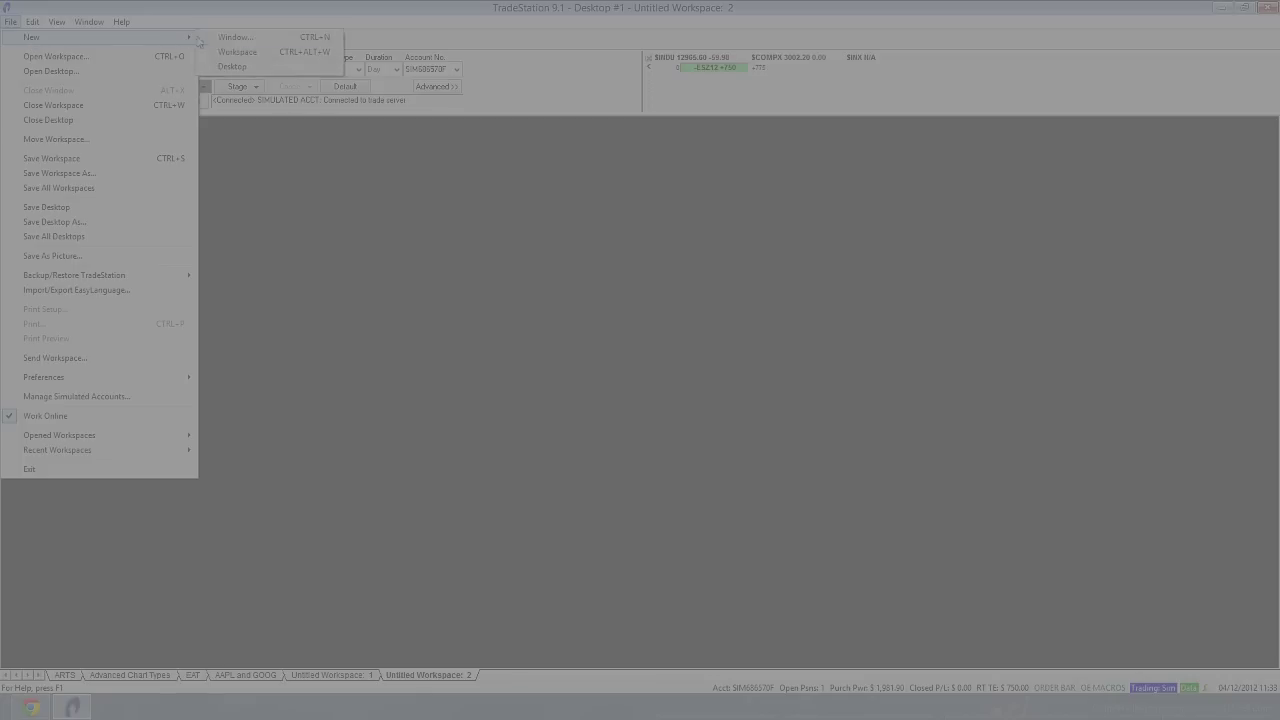
left_click(240, 38)
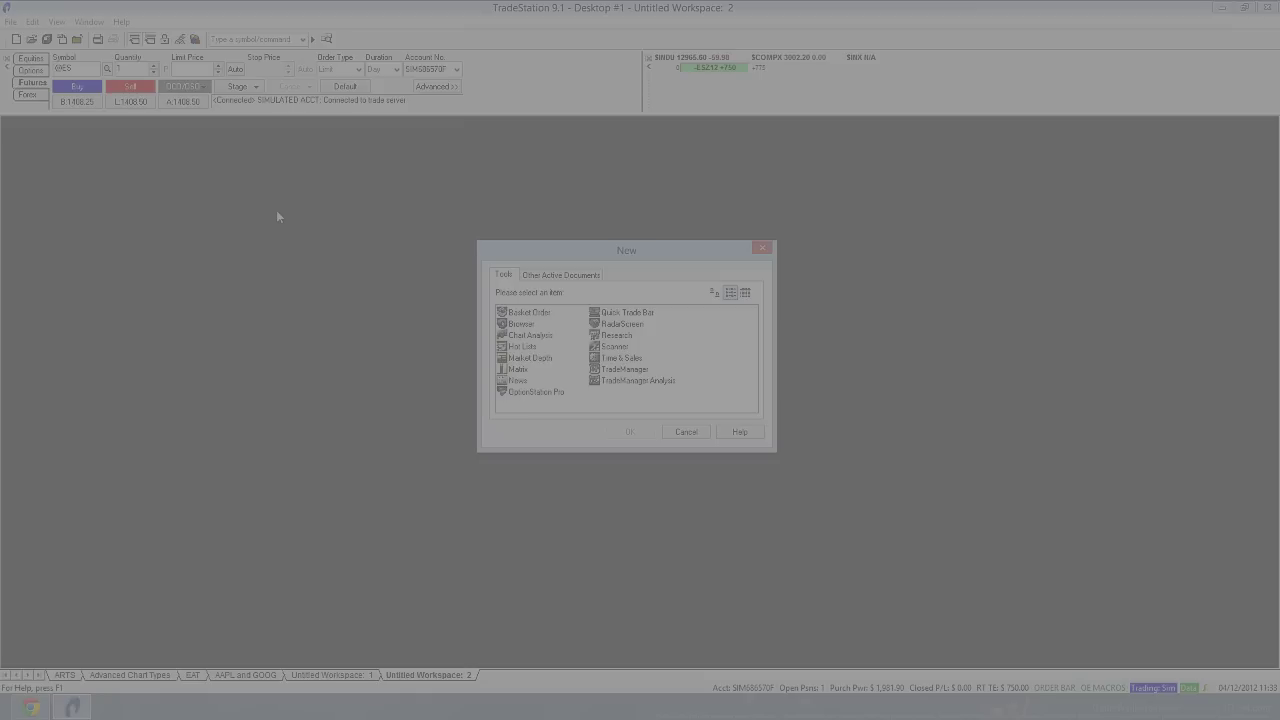
left_click(622, 324)
left_click(547, 336)
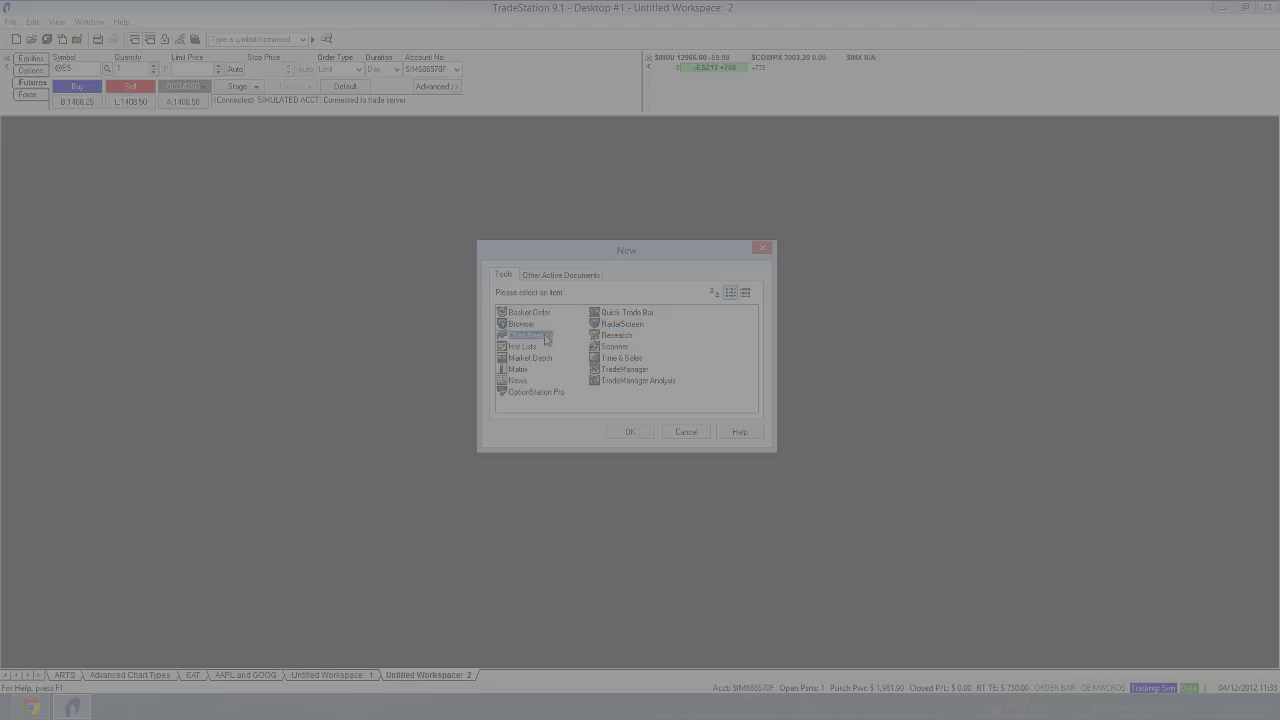
left_click(624, 324)
left_click(632, 432)
left_click(11, 21)
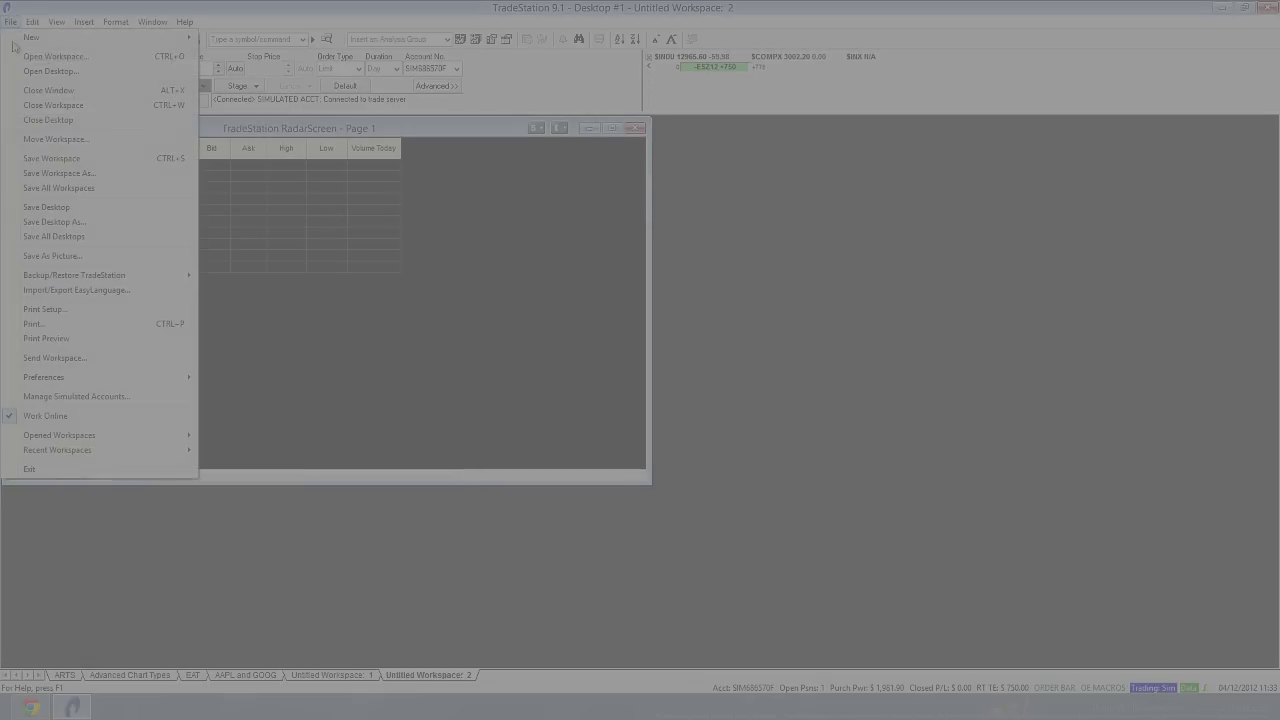
mouse_move(120, 37)
left_click(230, 38)
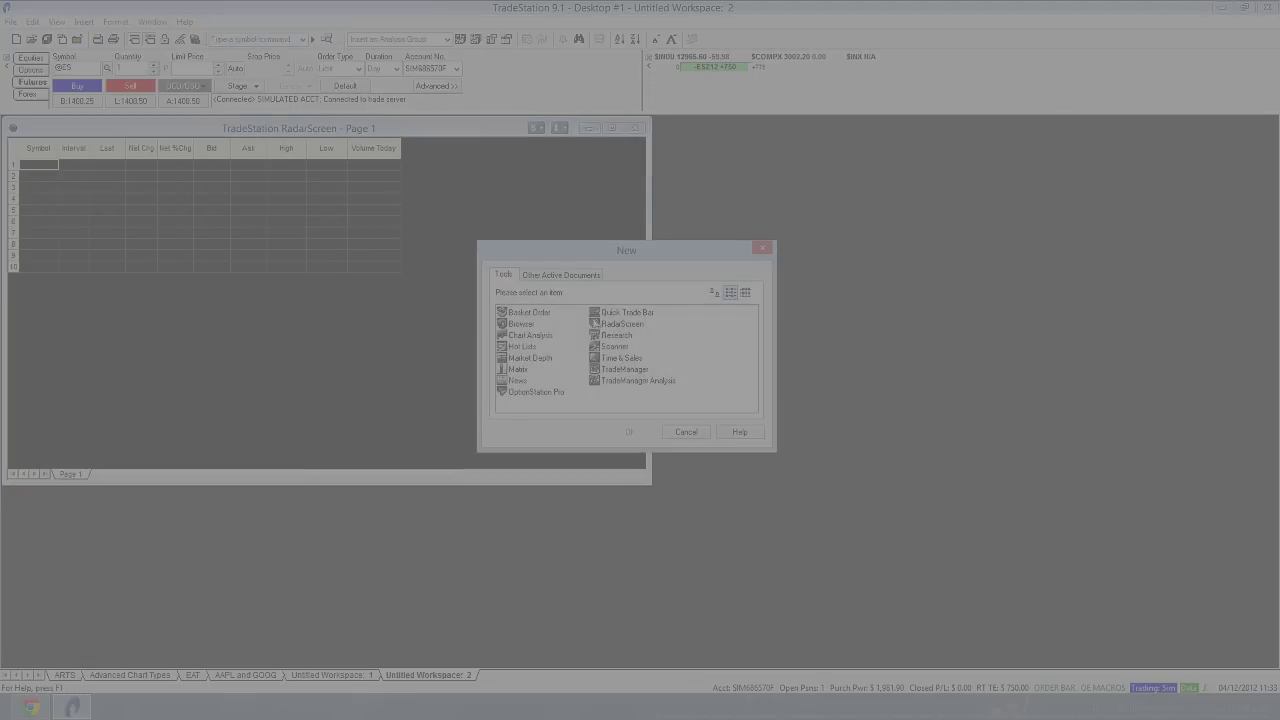
left_click(530, 336)
left_click(640, 432)
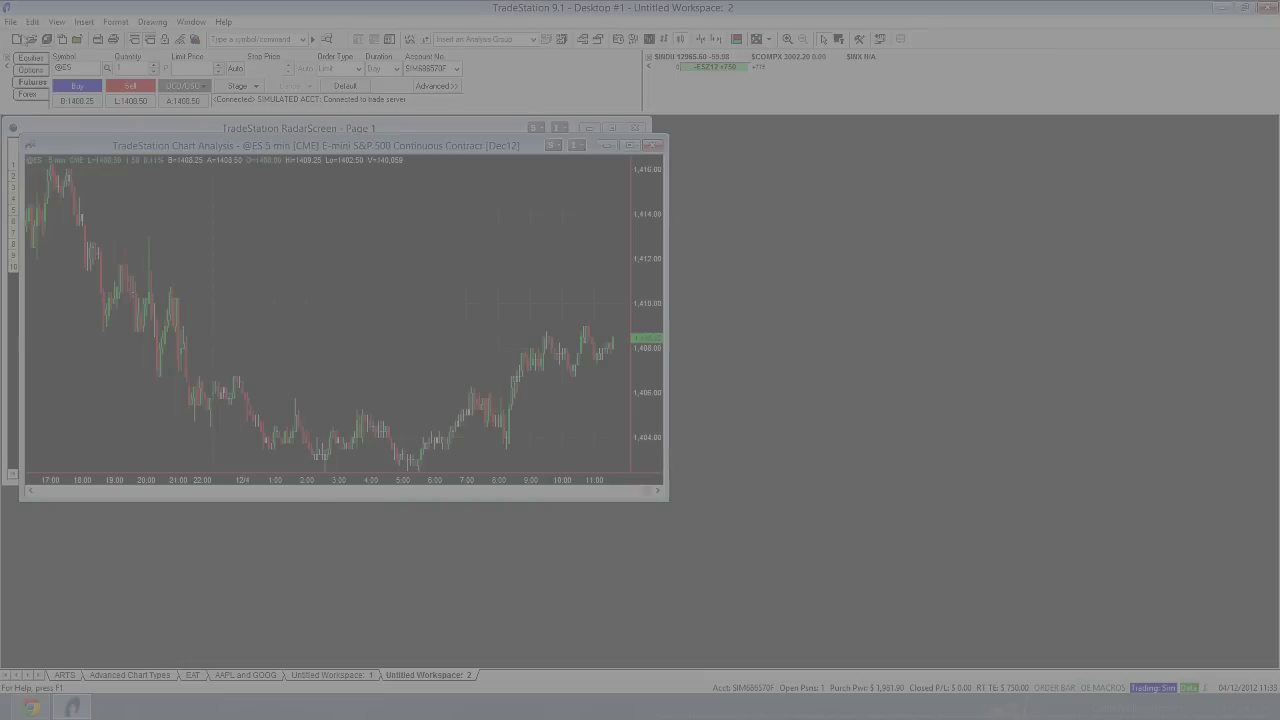
left_click(11, 21)
mouse_move(30, 38)
left_click(230, 38)
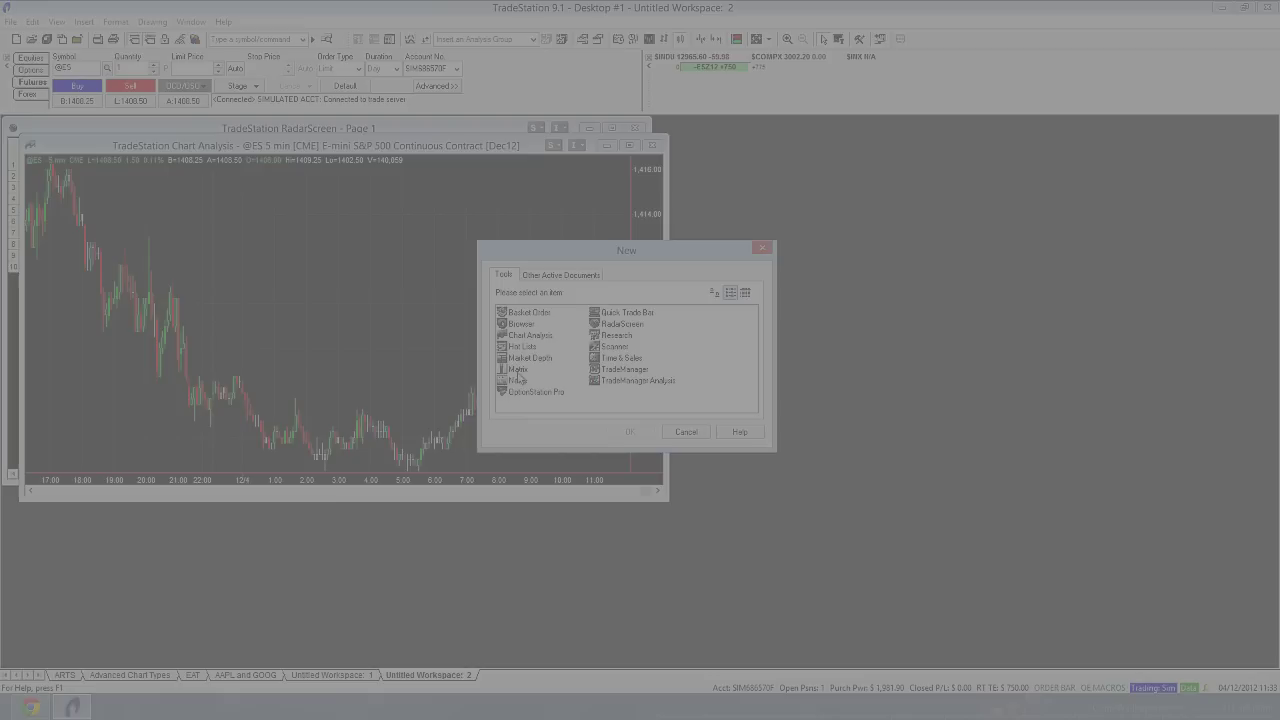
left_click(527, 334)
left_click(634, 433)
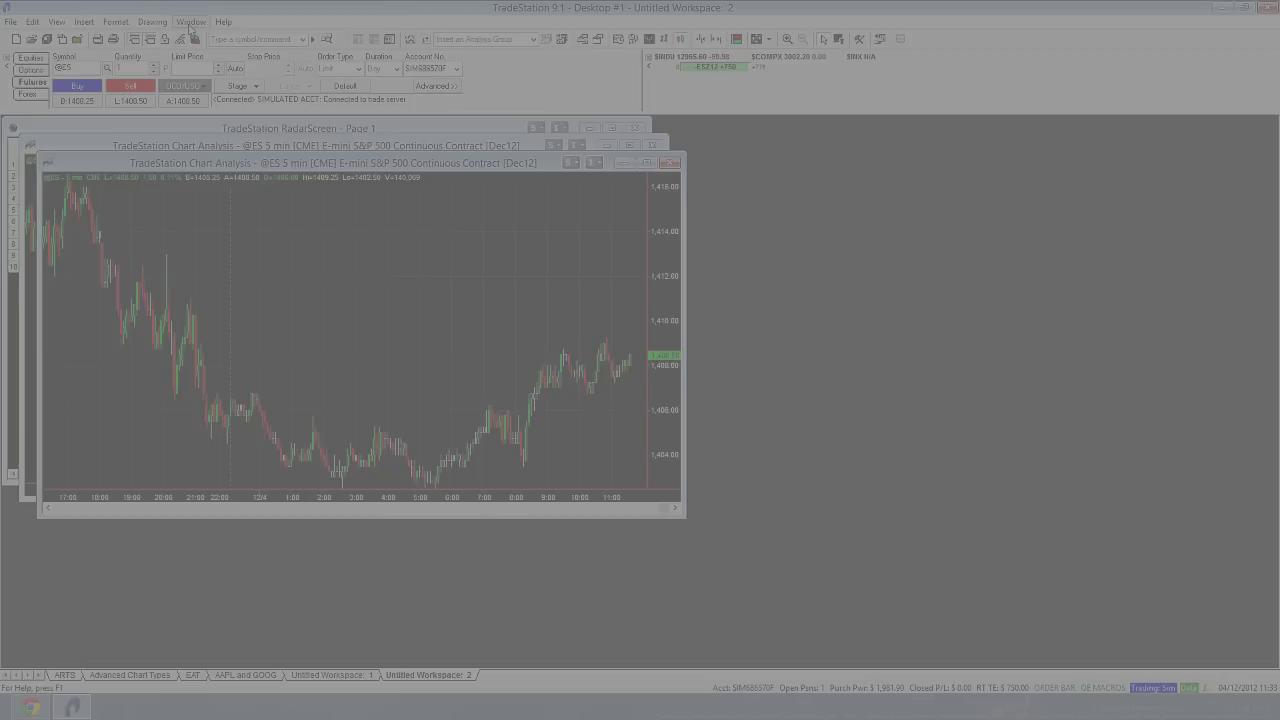
- Arrange windows horizontally, then vertically, so both charts and RadarScreen sit in three columns
left_click(191, 22)
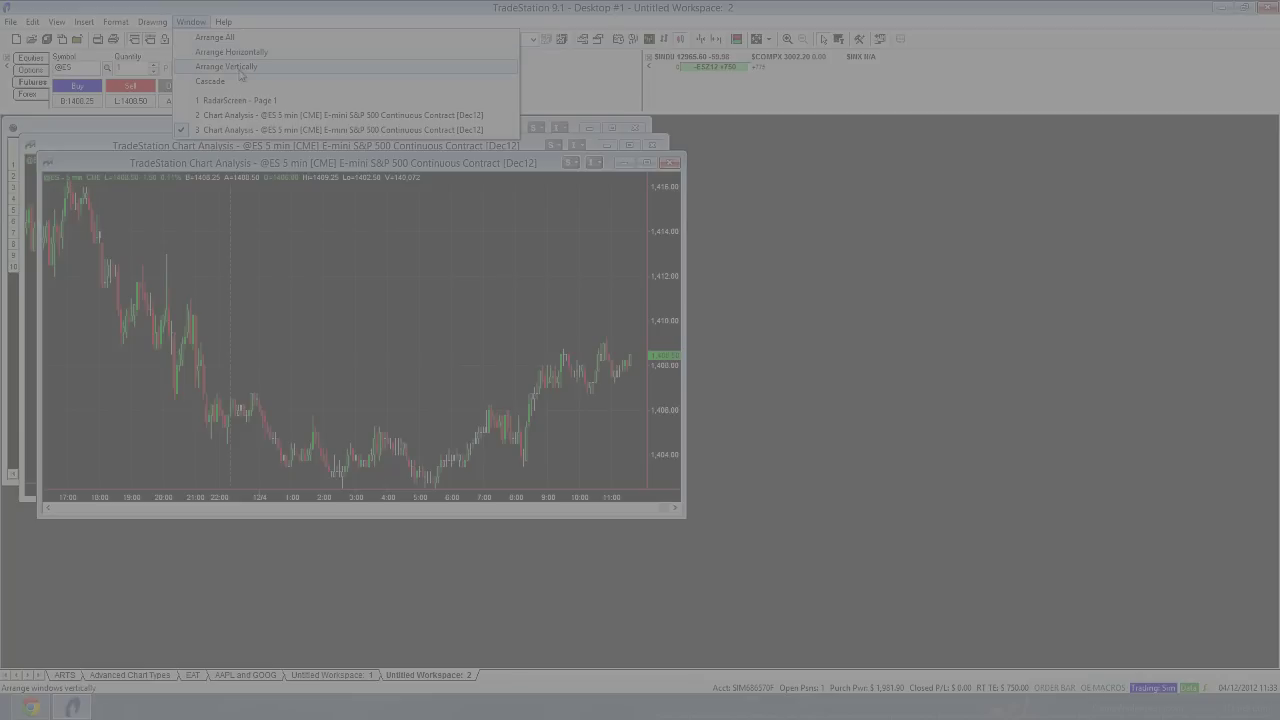
left_click(240, 52)
left_click(186, 22)
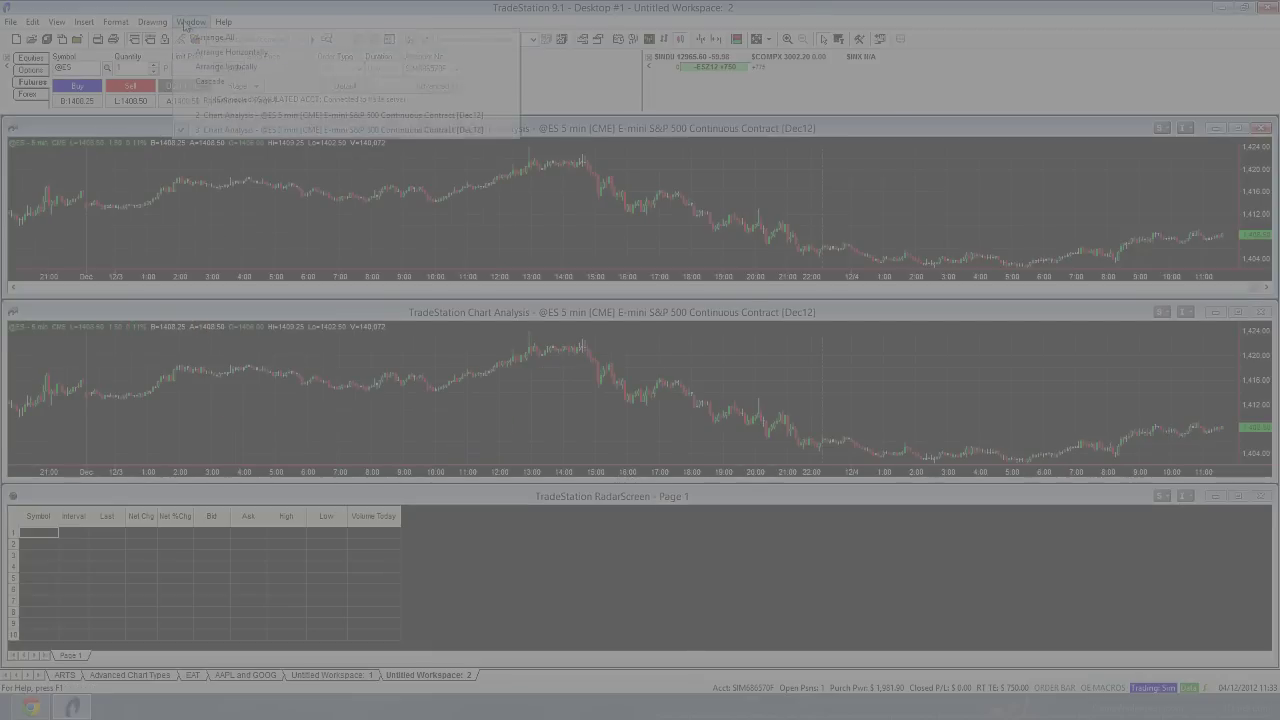
left_click(232, 55)
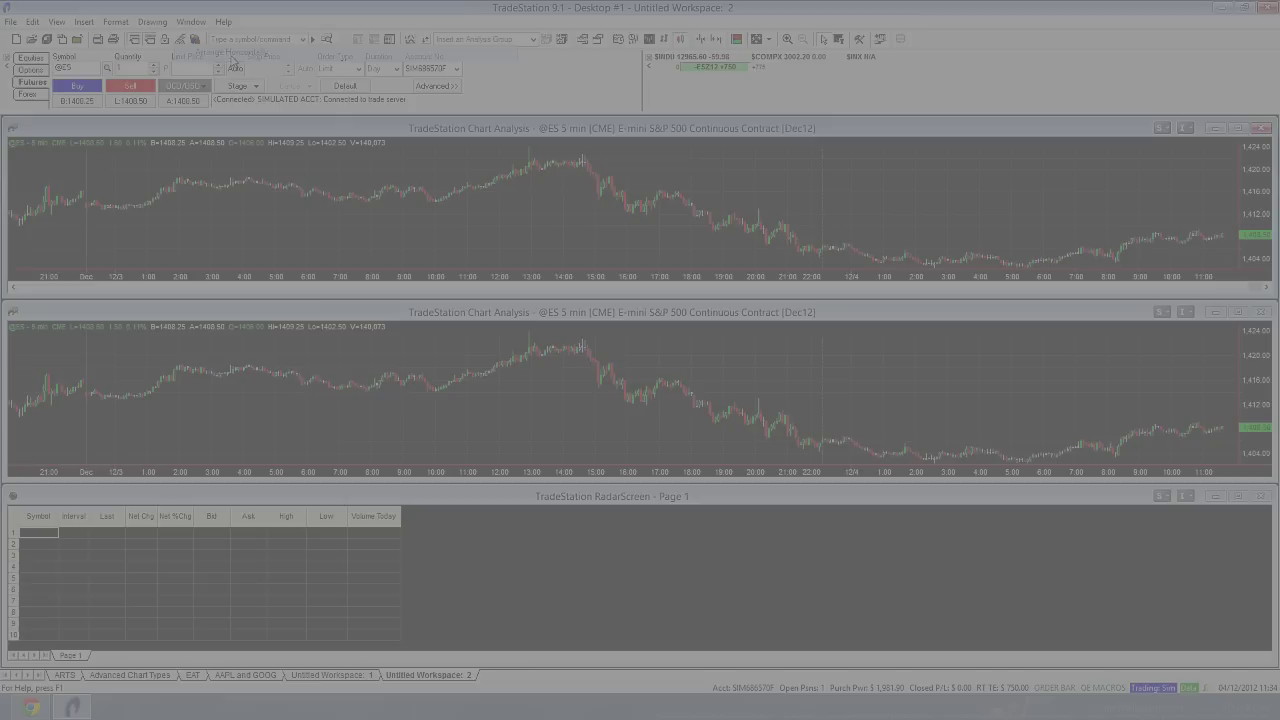
left_click(190, 22)
left_click(218, 66)
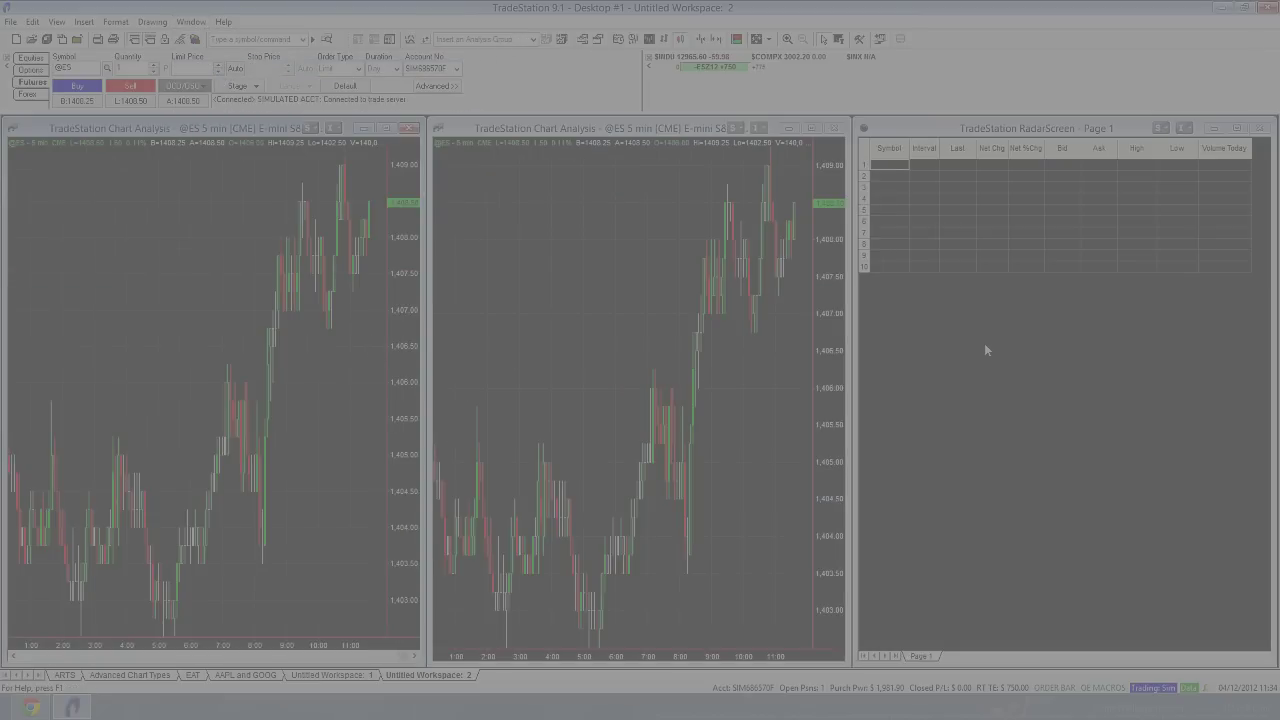
left_click(75, 204)
type("daily")
key("Return")
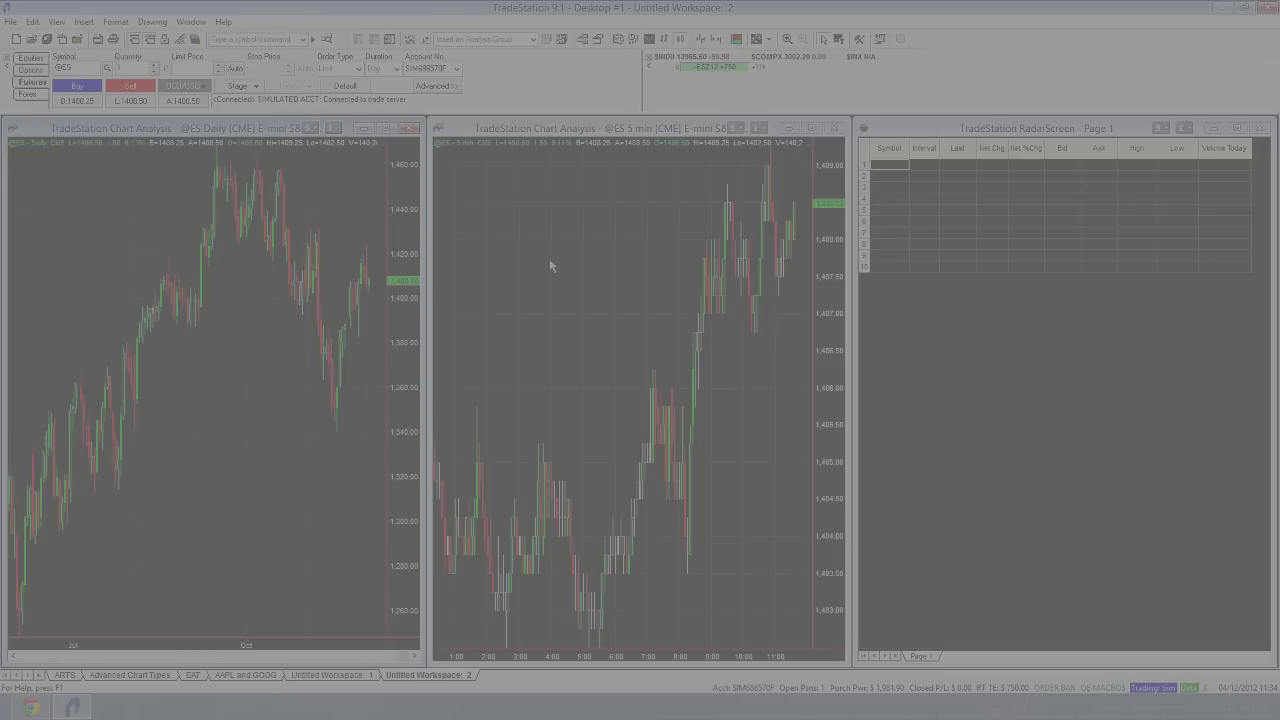
left_click(544, 226)
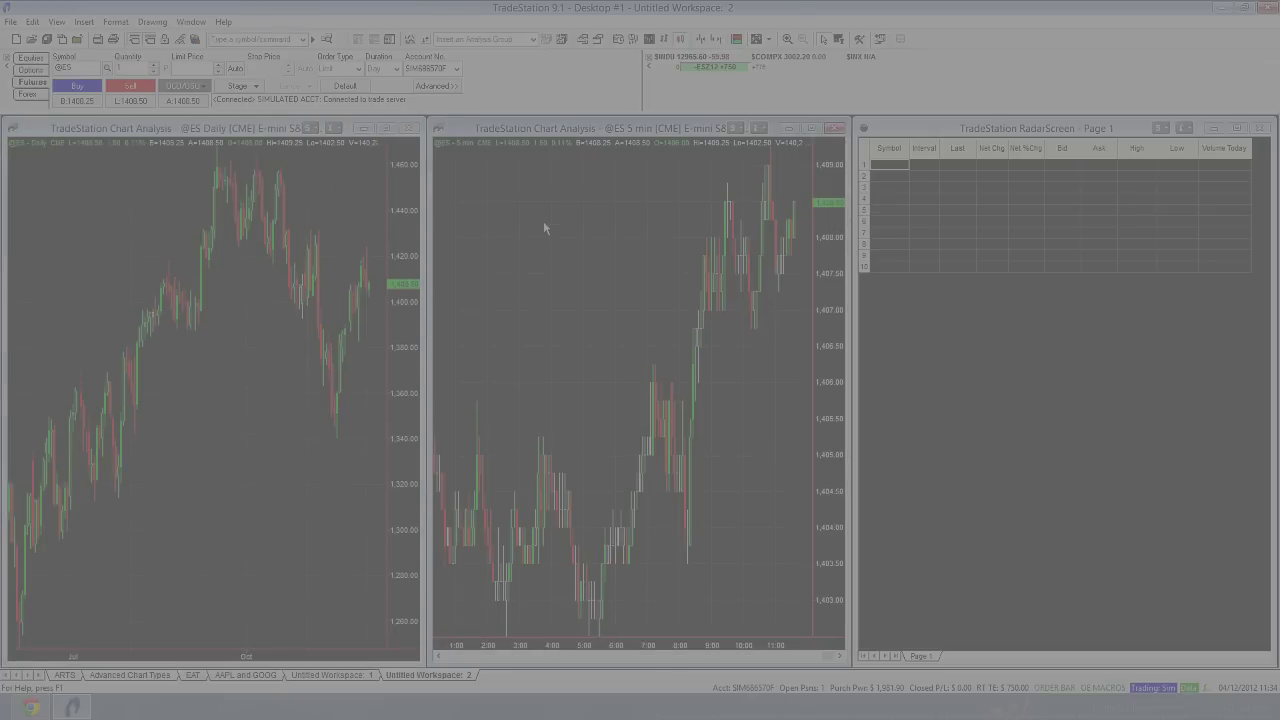
type("60 min")
key("Return")
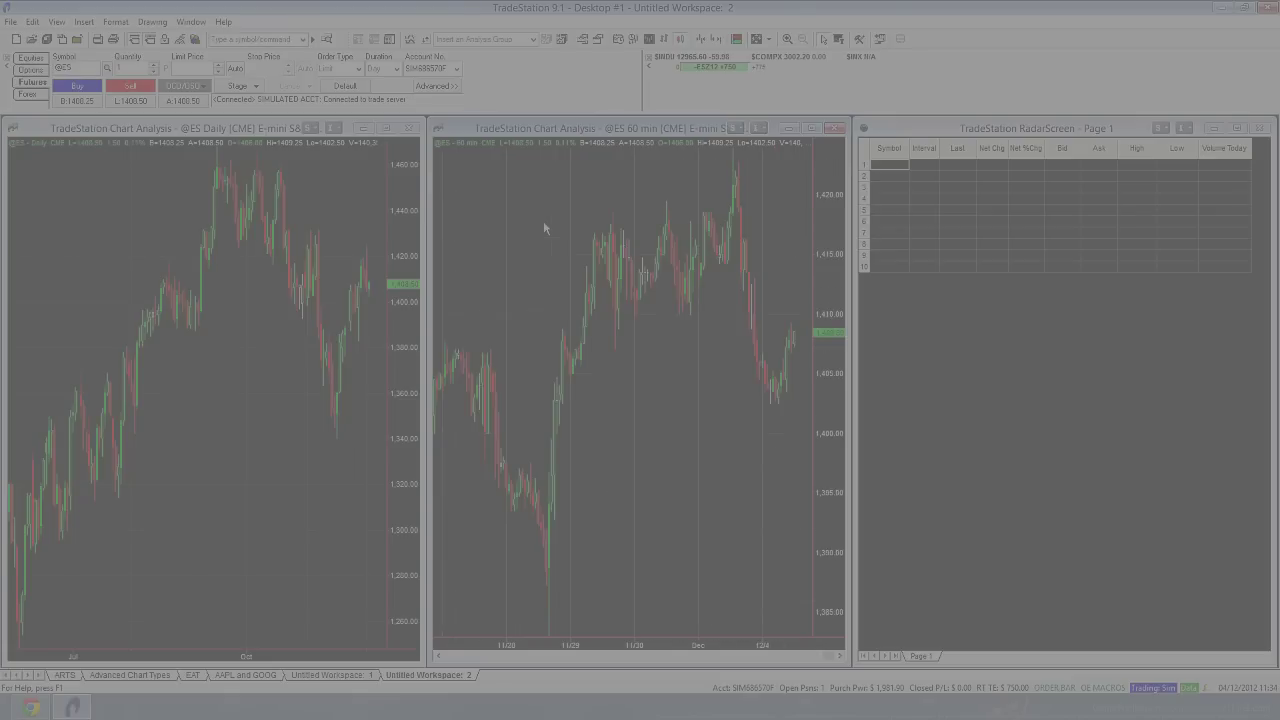
left_click(234, 430)
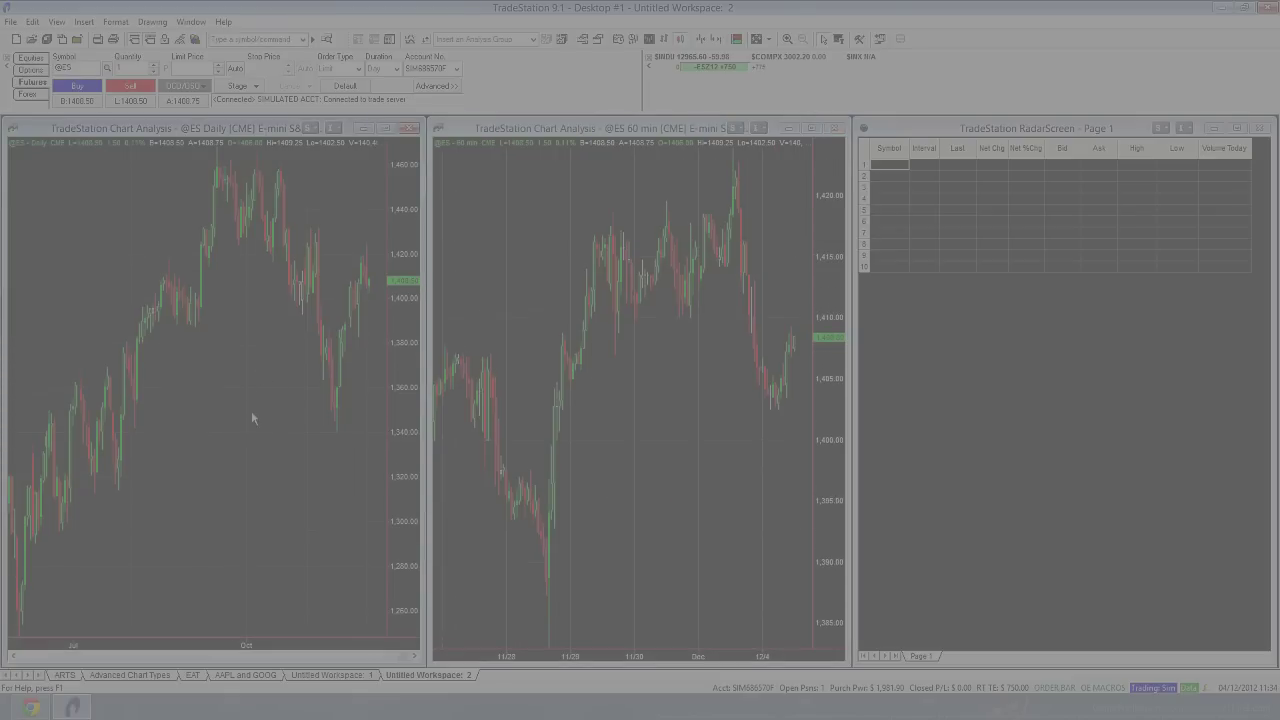
left_click(250, 39)
type("wewelwewerwewewewer")
double_click(275, 39)
key("BackSpace")
type("aapl")
key("Return")
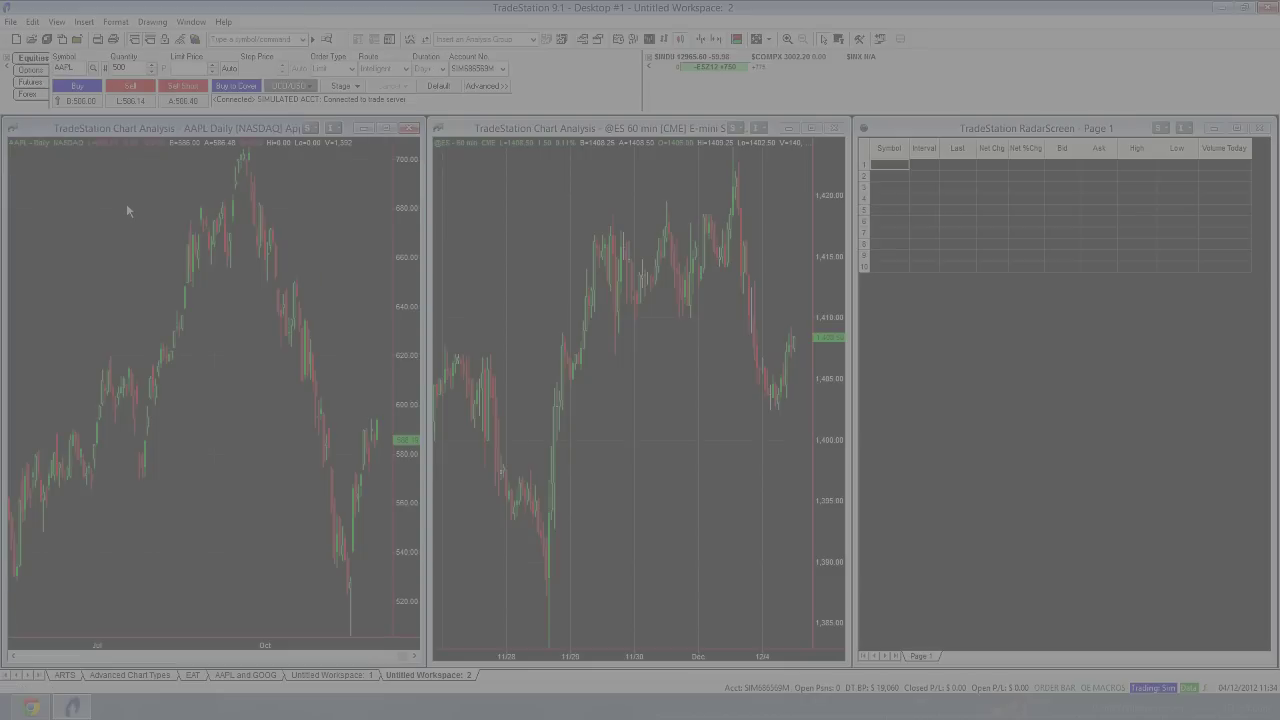
type("@es")
key("Return")
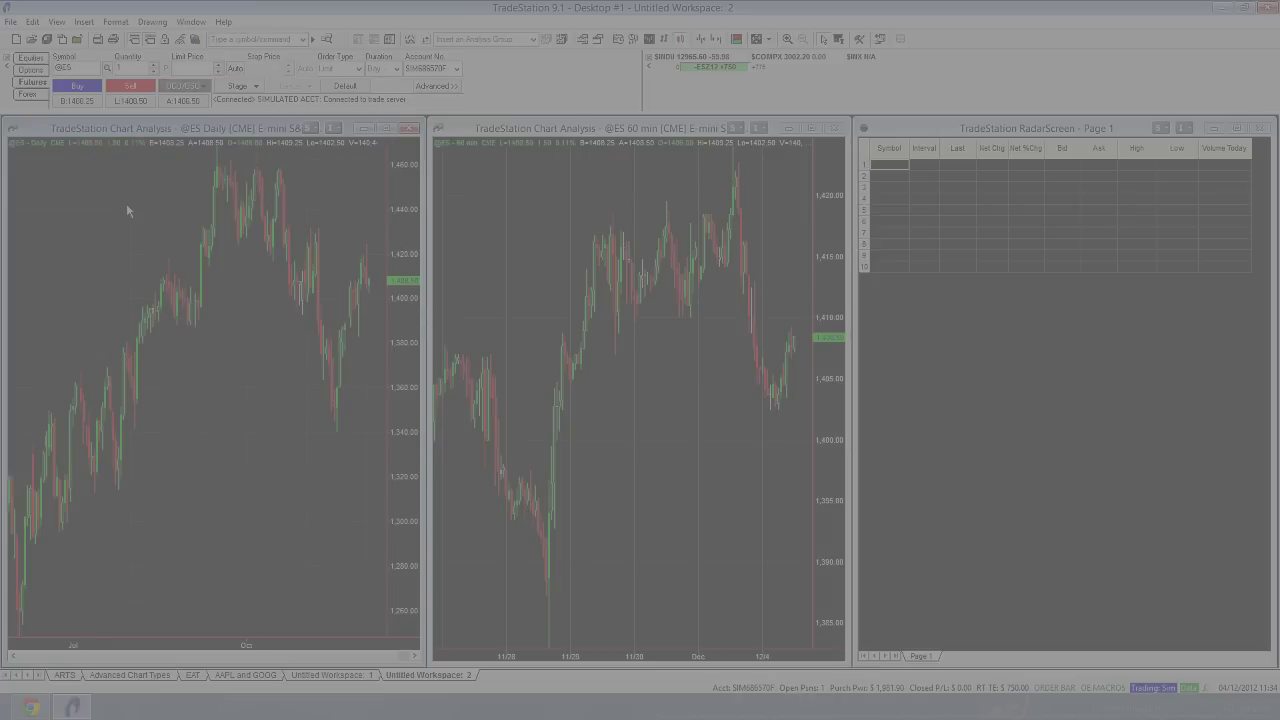
- Enter GBPUSD, AAPL and GOOG as the RadarScreen's first three symbols
left_click(892, 172)
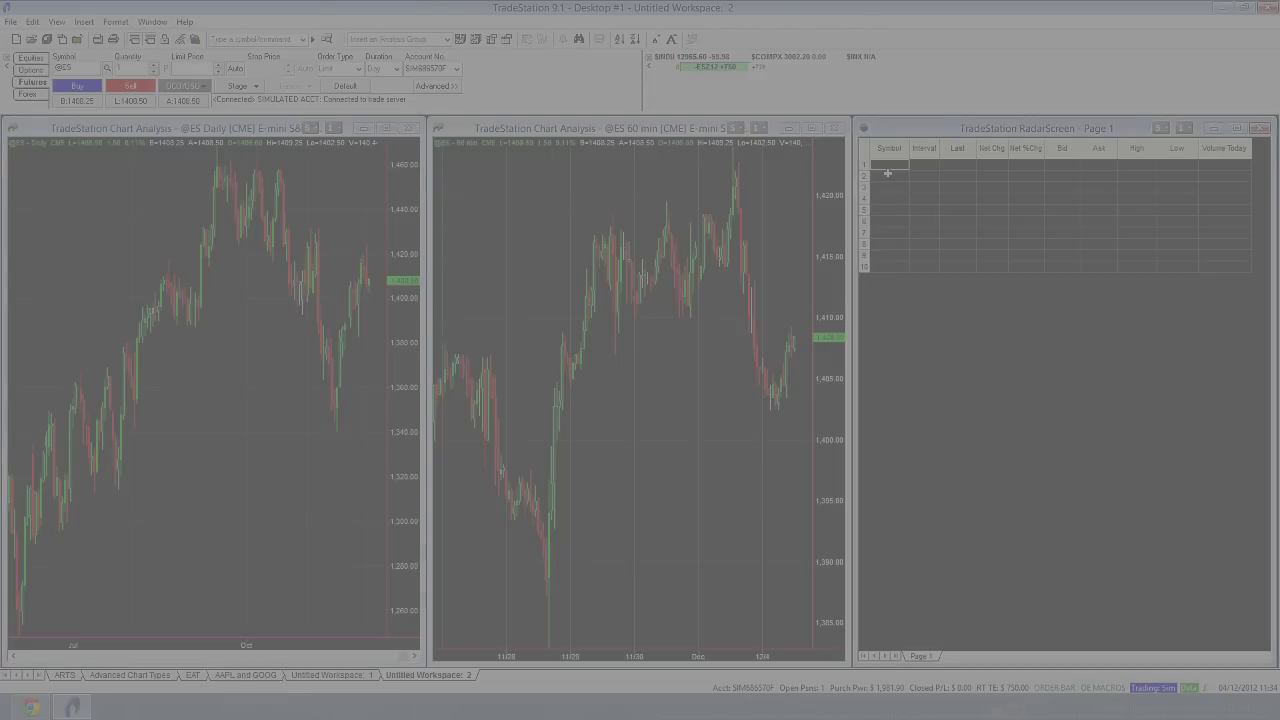
type("goousd")
key("Return")
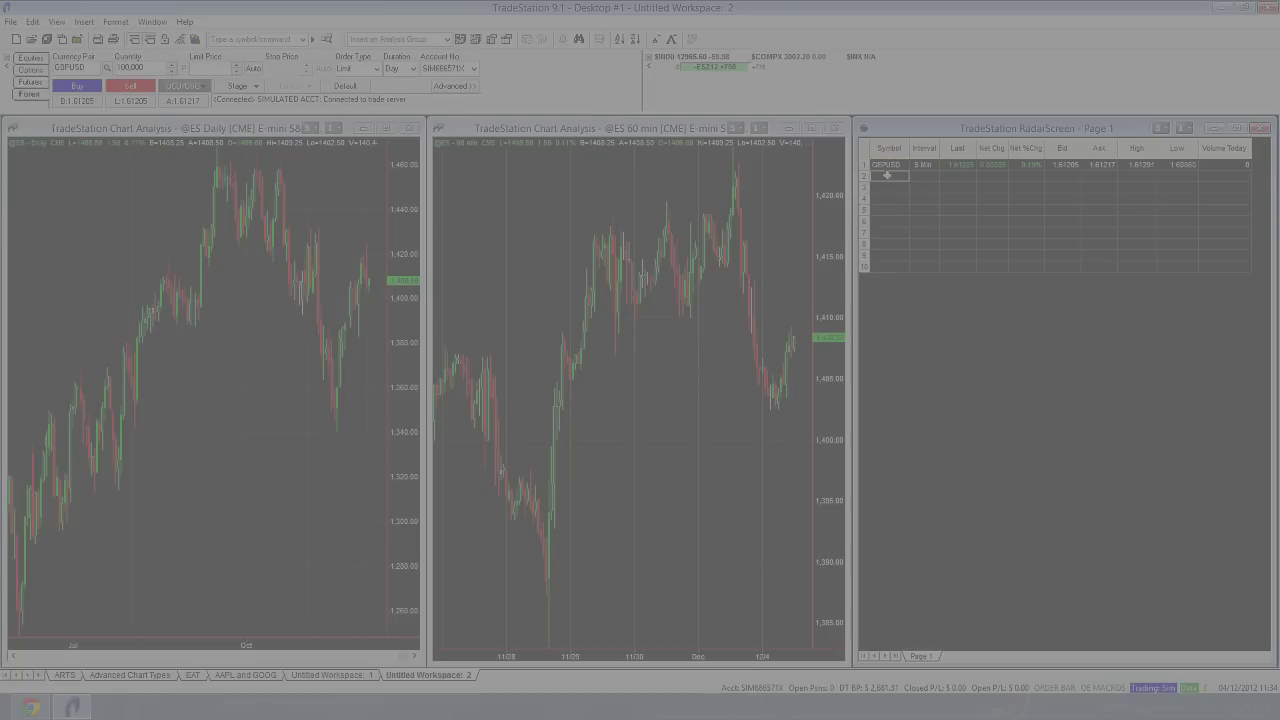
type("aapl")
key("Return")
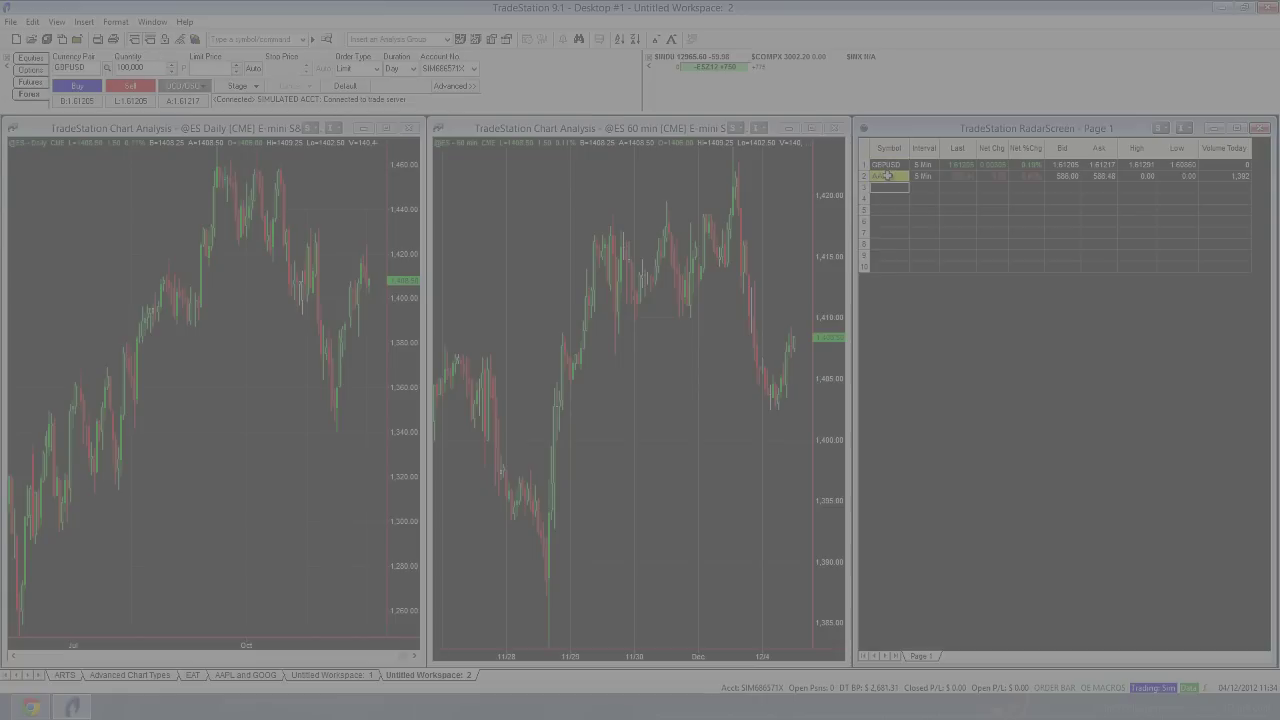
type("es")
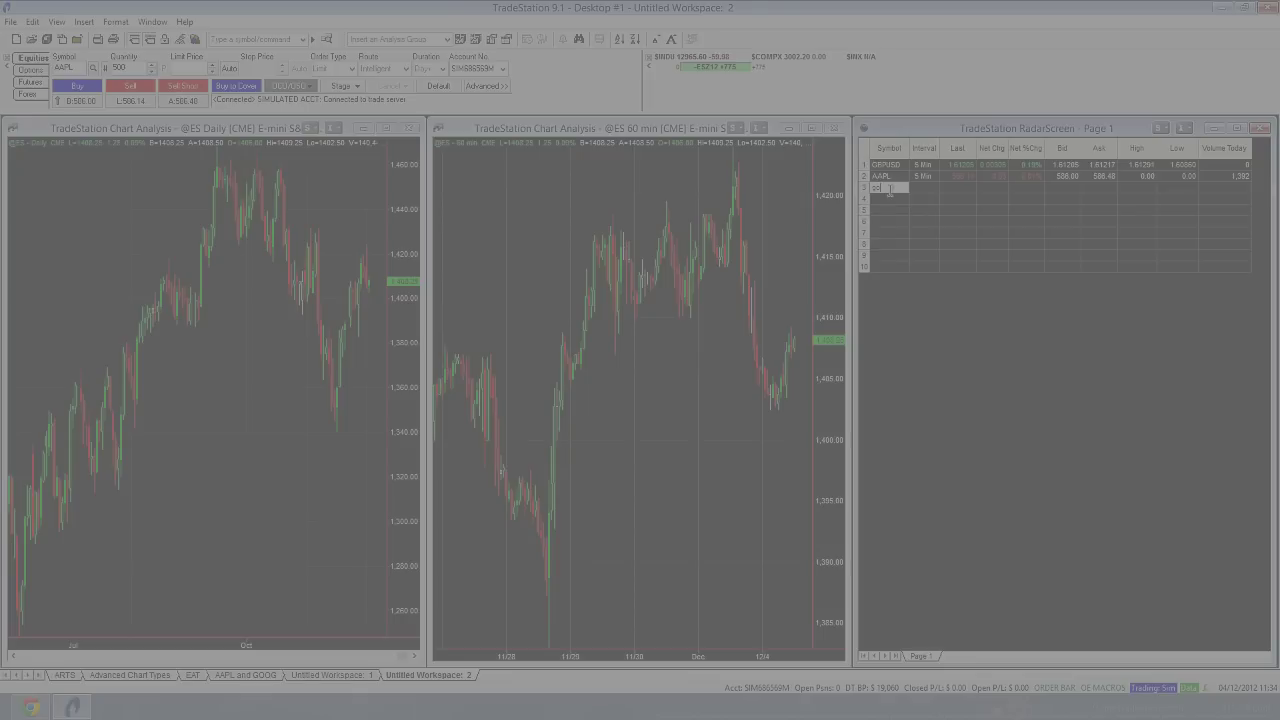
type("og")
key("Return")
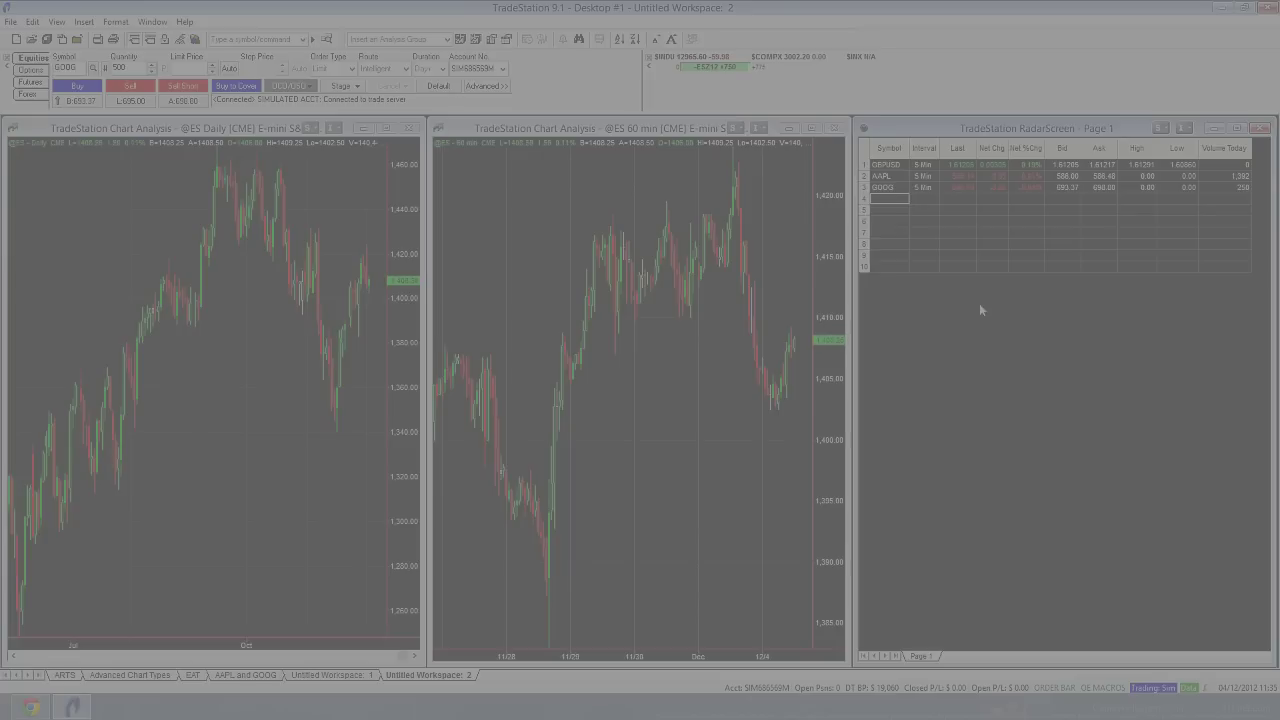
- Add a GOOG 5 min Chart Analysis window
left_click(12, 22)
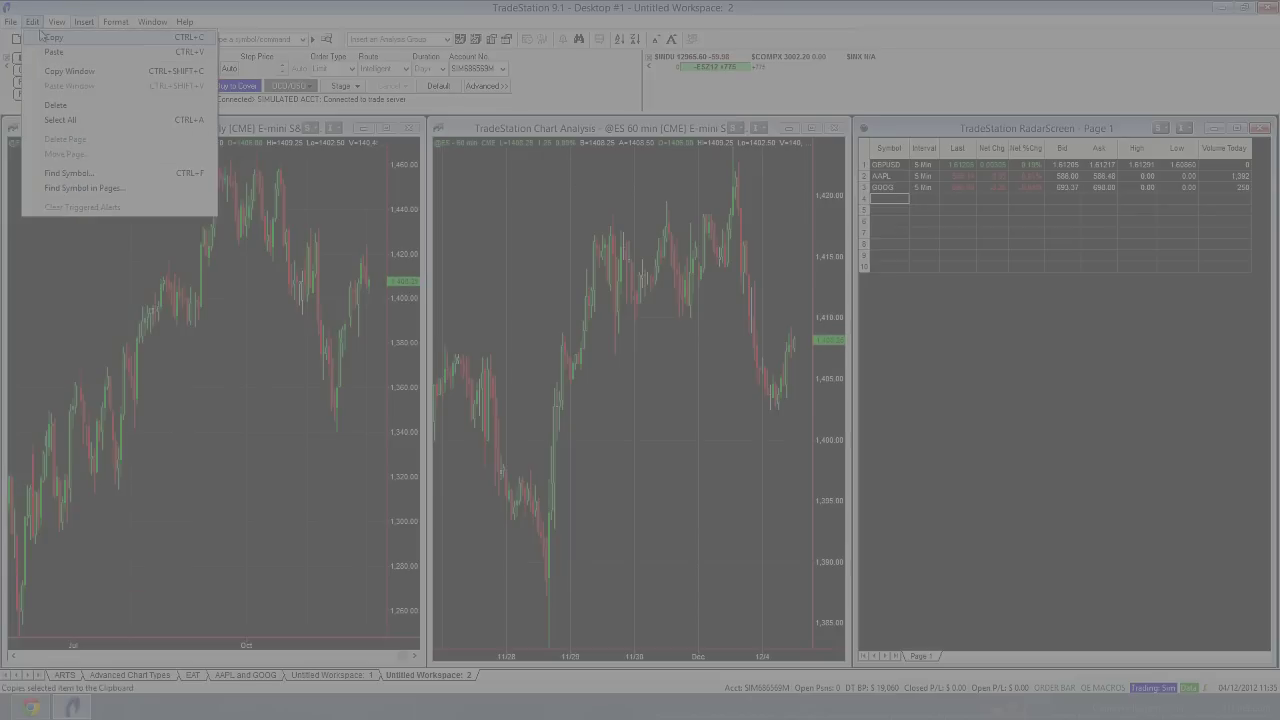
mouse_move(185, 21)
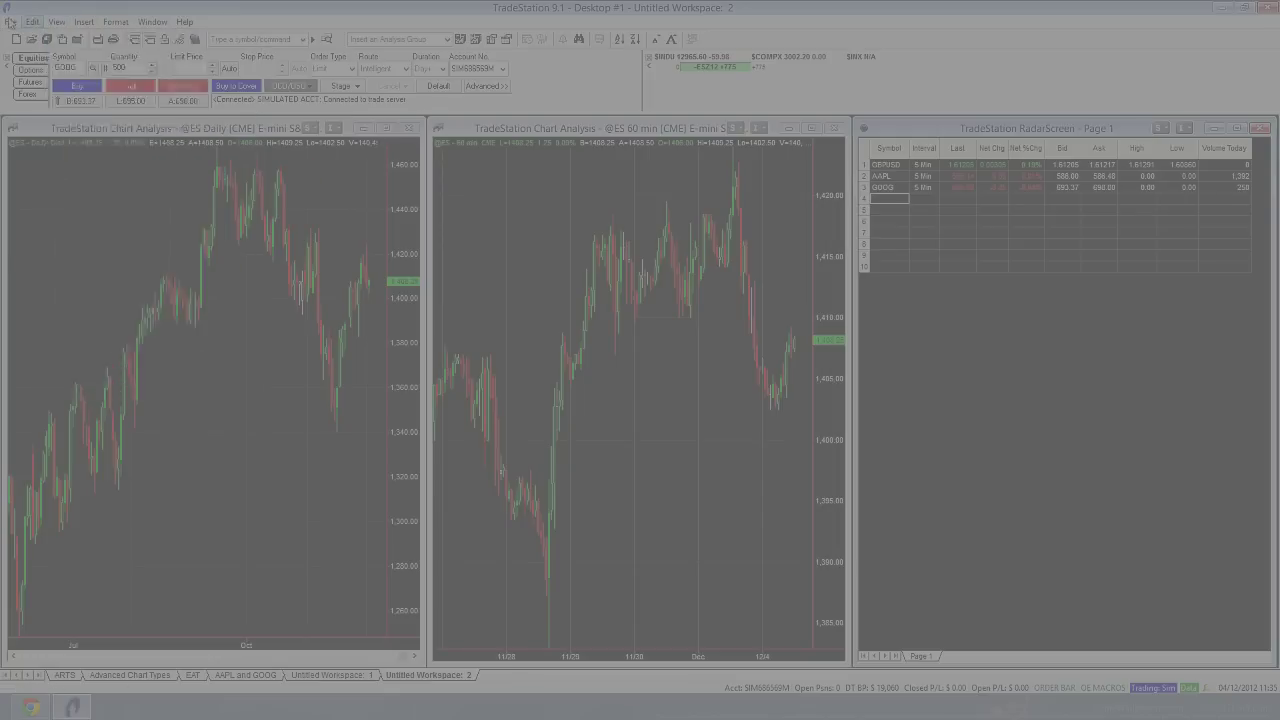
mouse_move(147, 37)
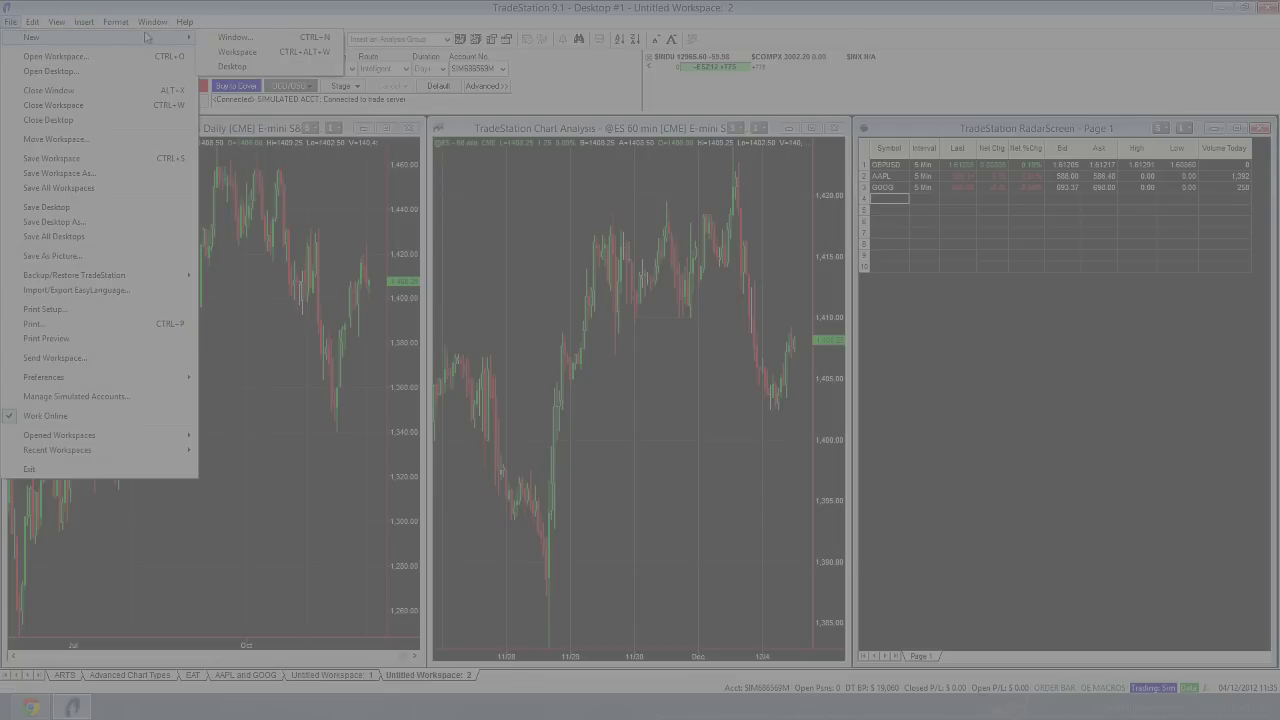
left_click(235, 37)
left_click(533, 336)
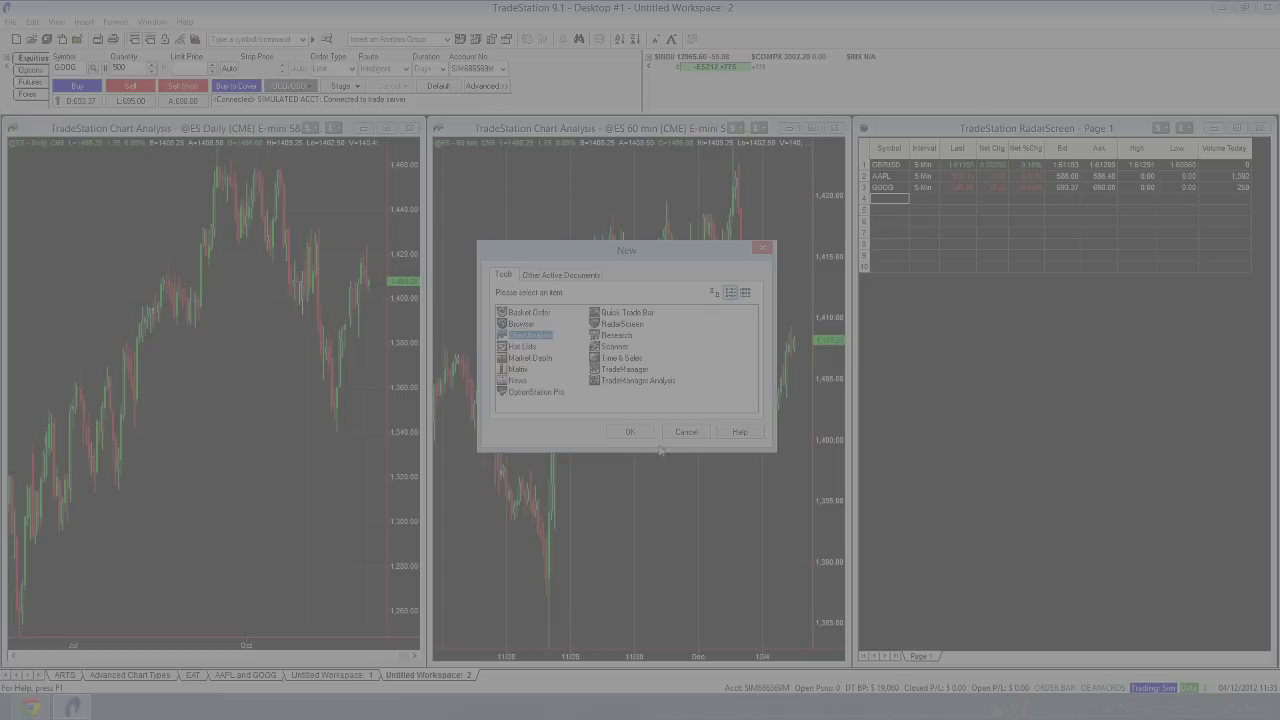
left_click(640, 436)
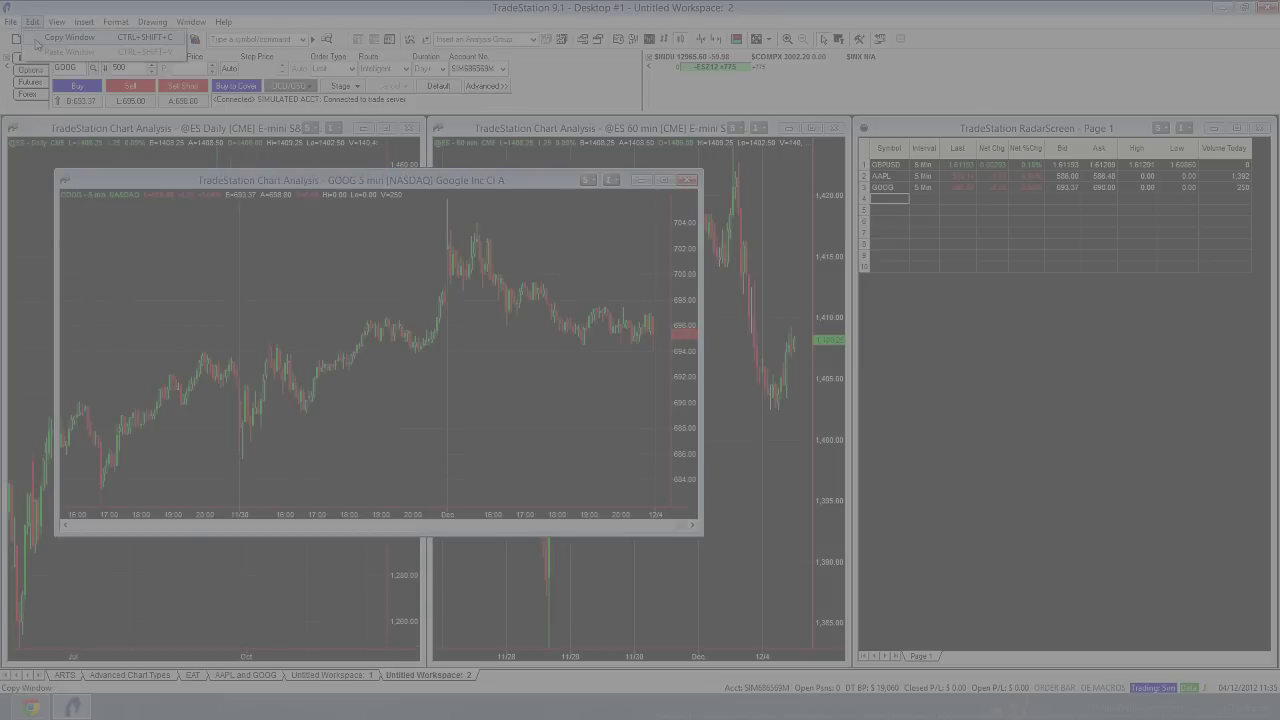
- Add a second GOOG 5 min chart and tile all windows into a grid
left_click(10, 21)
mouse_move(150, 37)
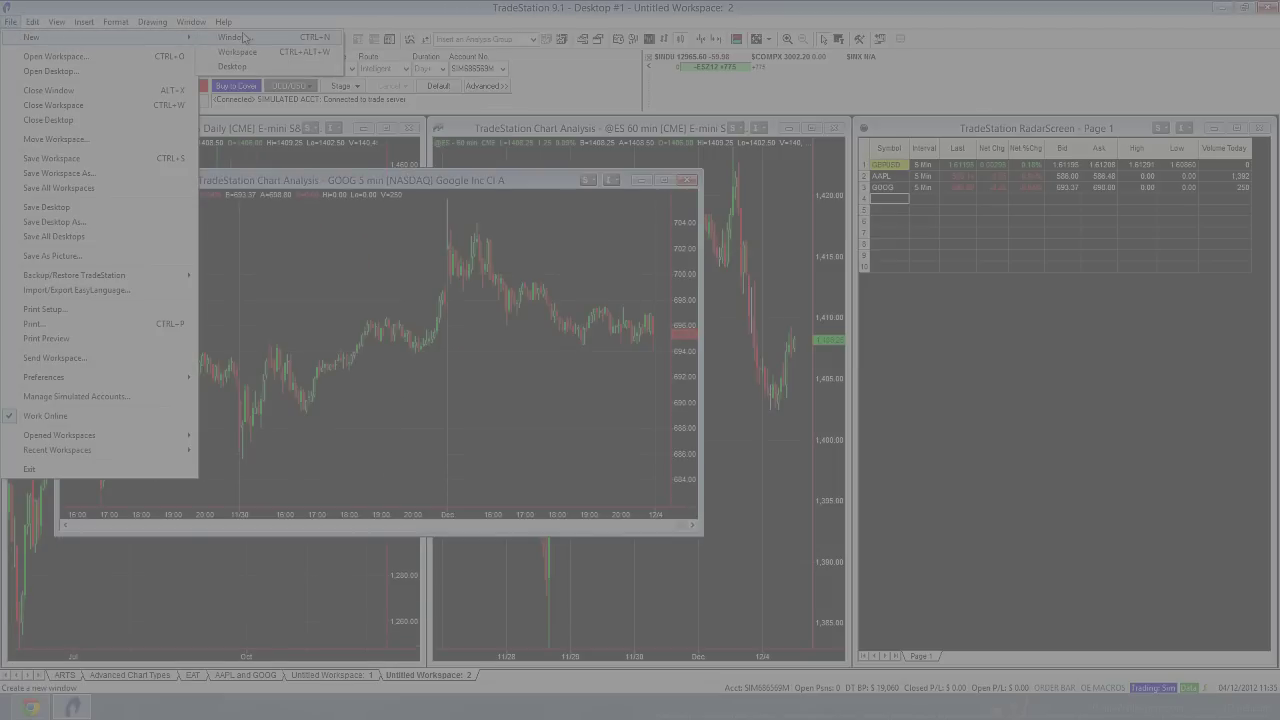
left_click(243, 37)
left_click(540, 336)
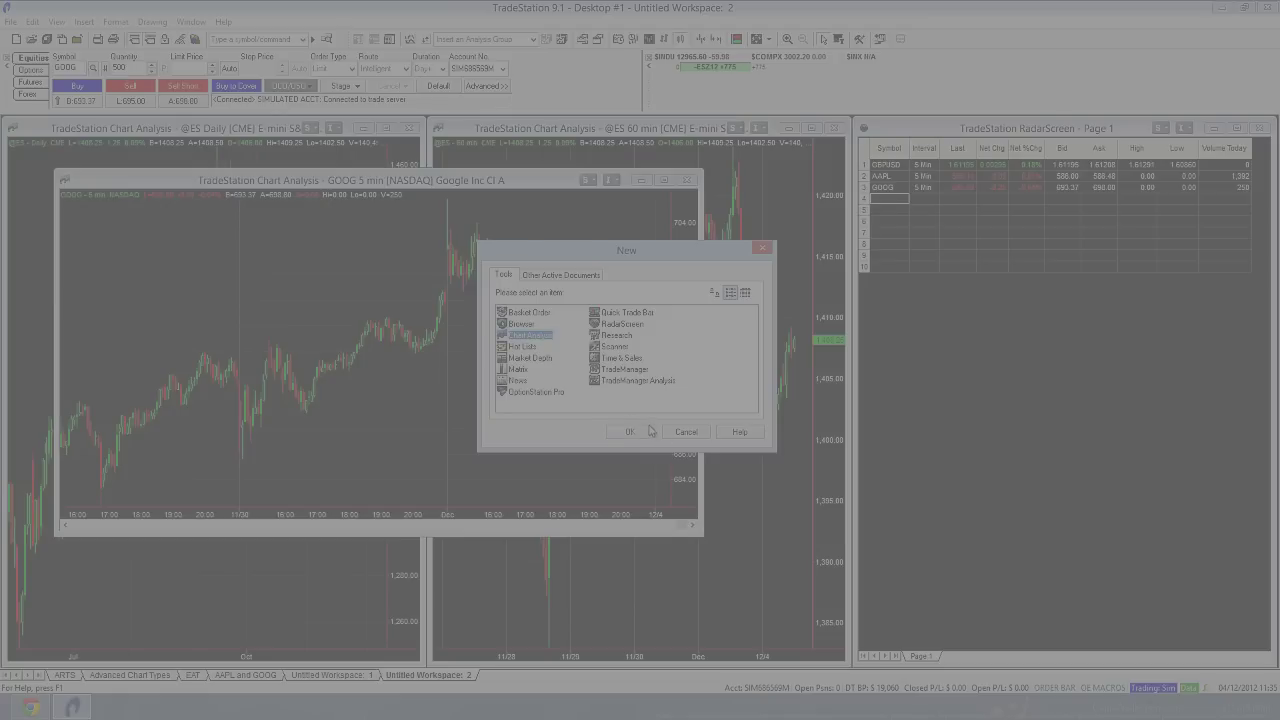
left_click(634, 432)
left_click(191, 21)
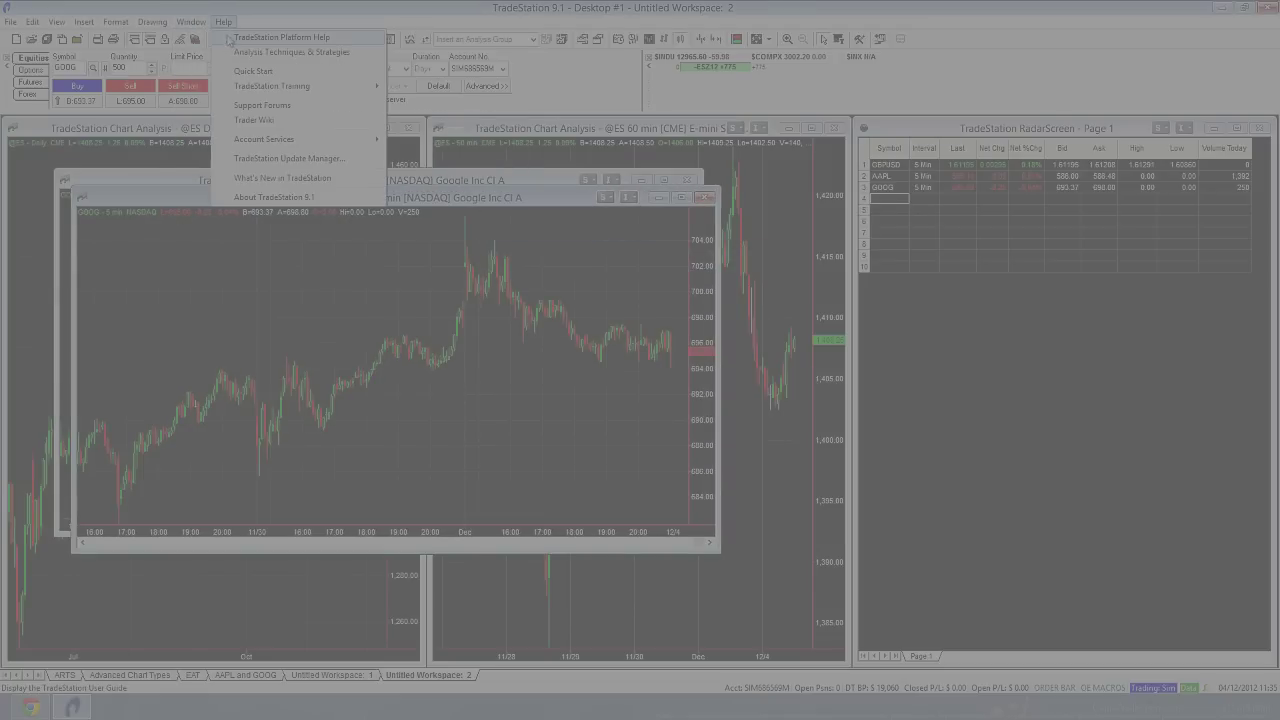
left_click(230, 46)
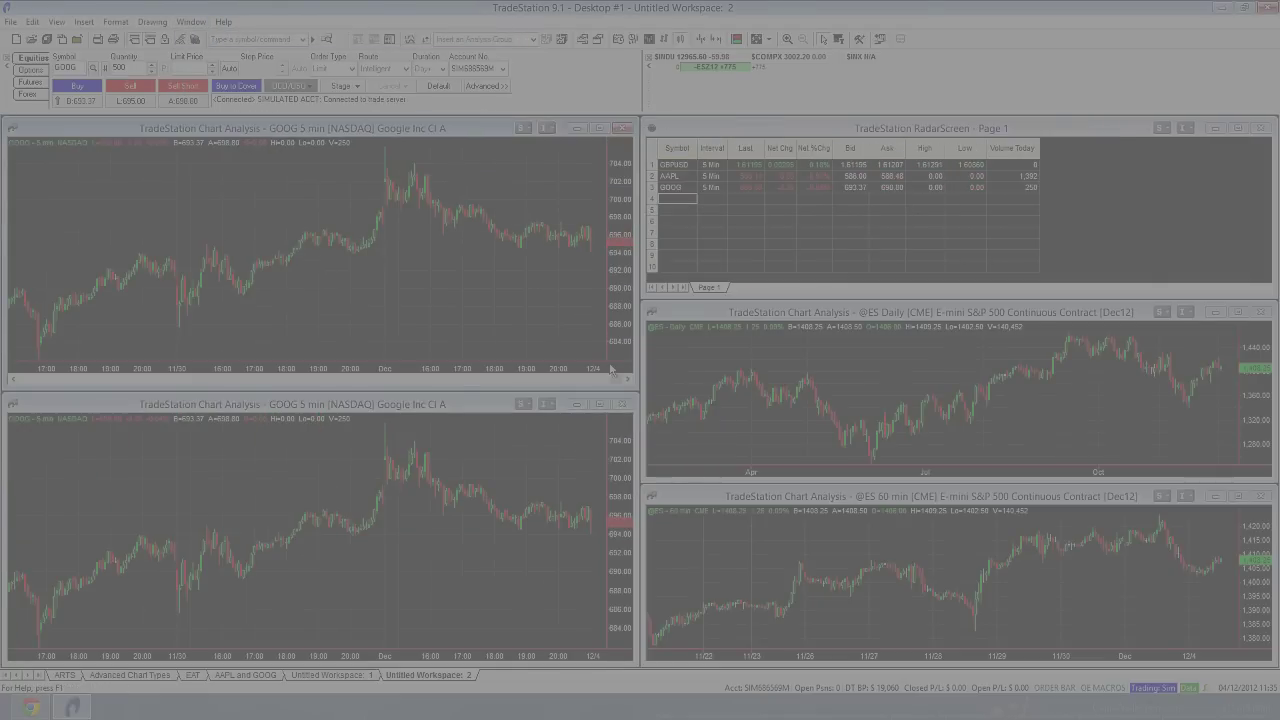
left_click_drag(636, 213, 370, 213)
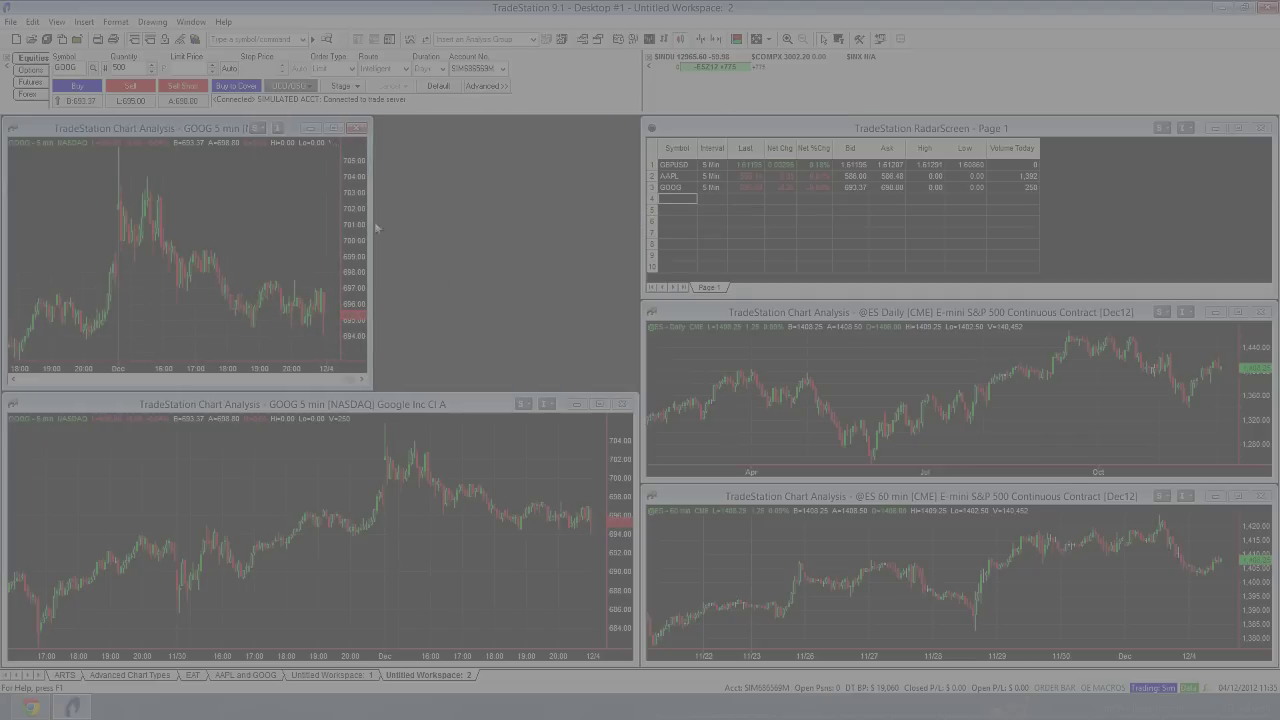
left_click_drag(638, 435, 370, 430)
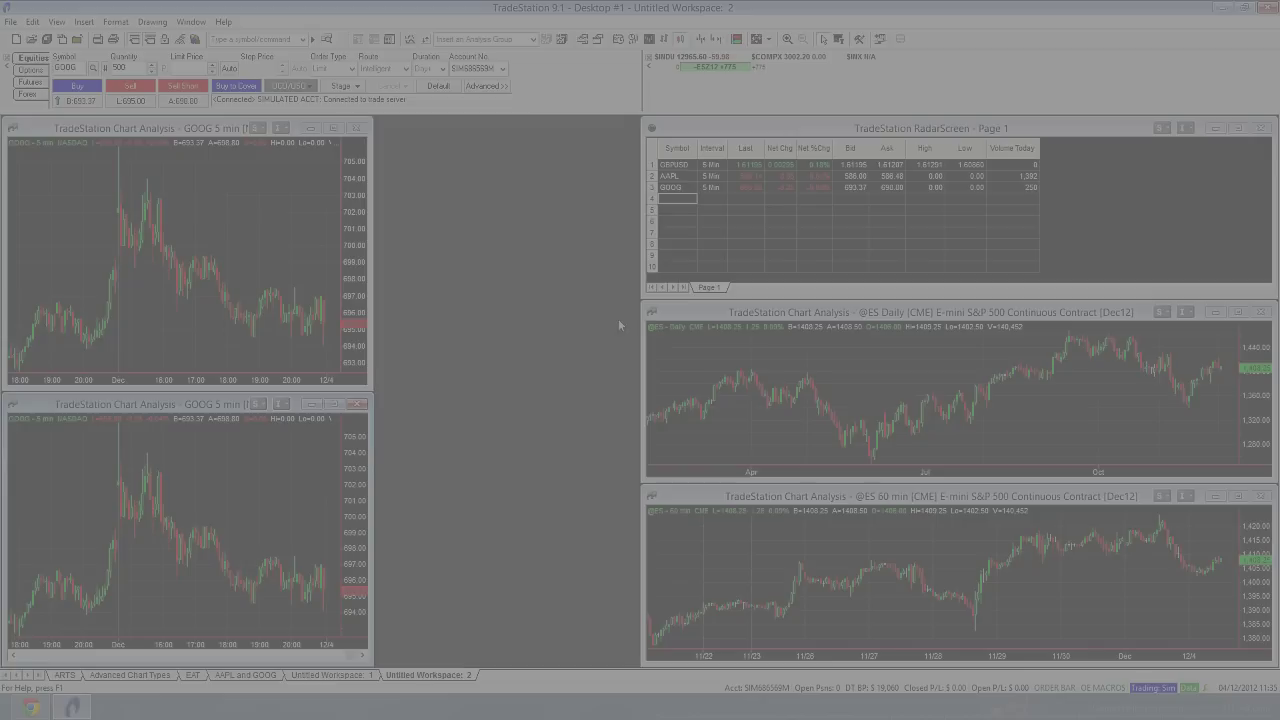
left_click_drag(644, 307, 376, 117)
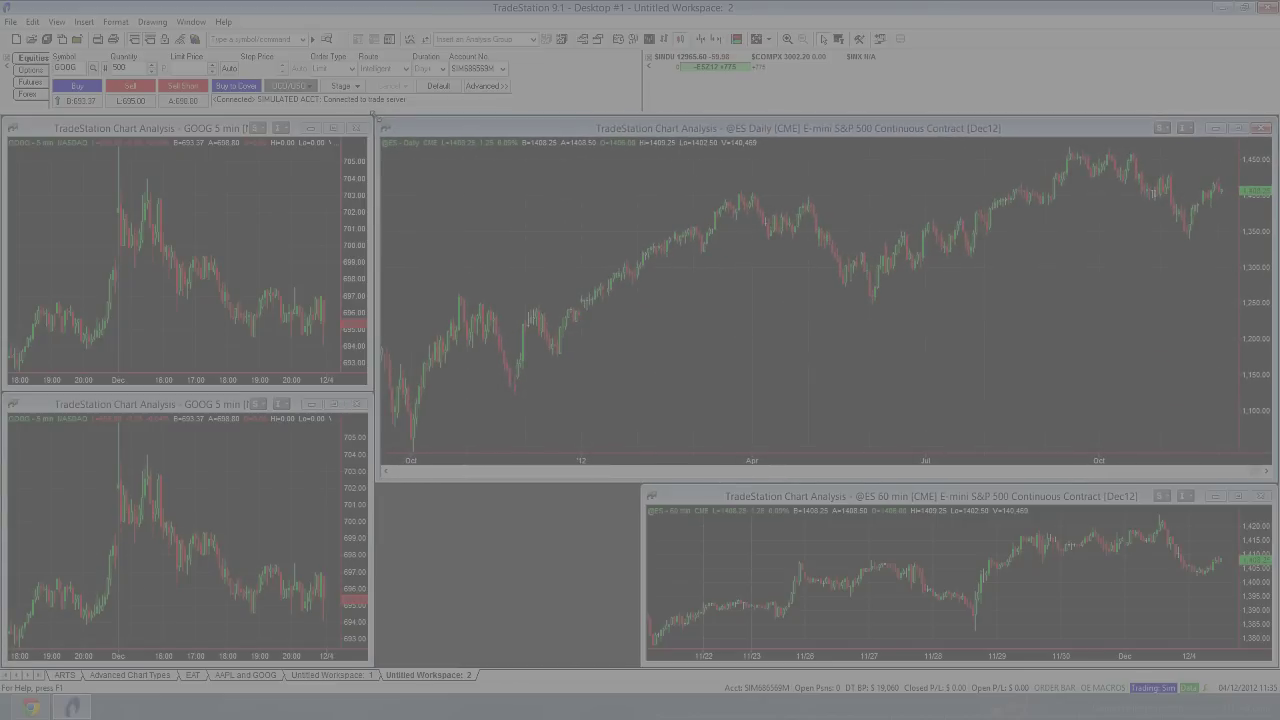
left_click_drag(1273, 469, 676, 390)
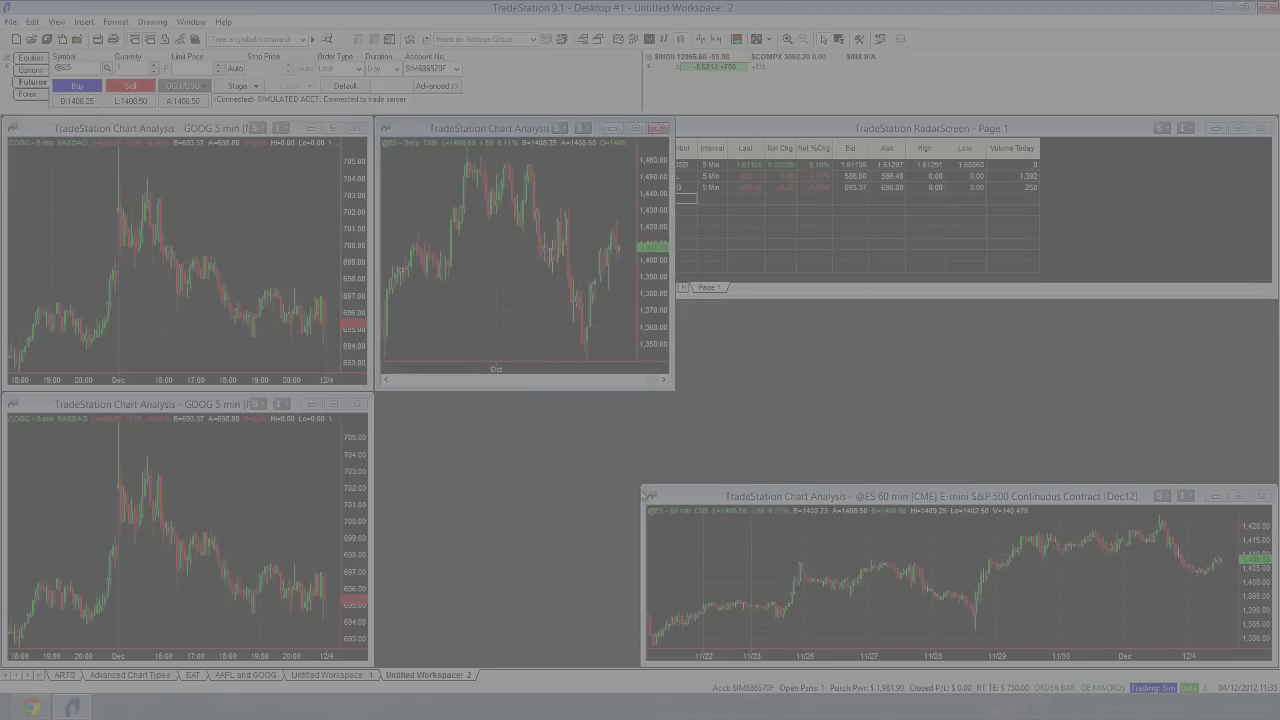
left_click_drag(643, 490, 375, 393)
left_click_drag(1272, 563, 675, 537)
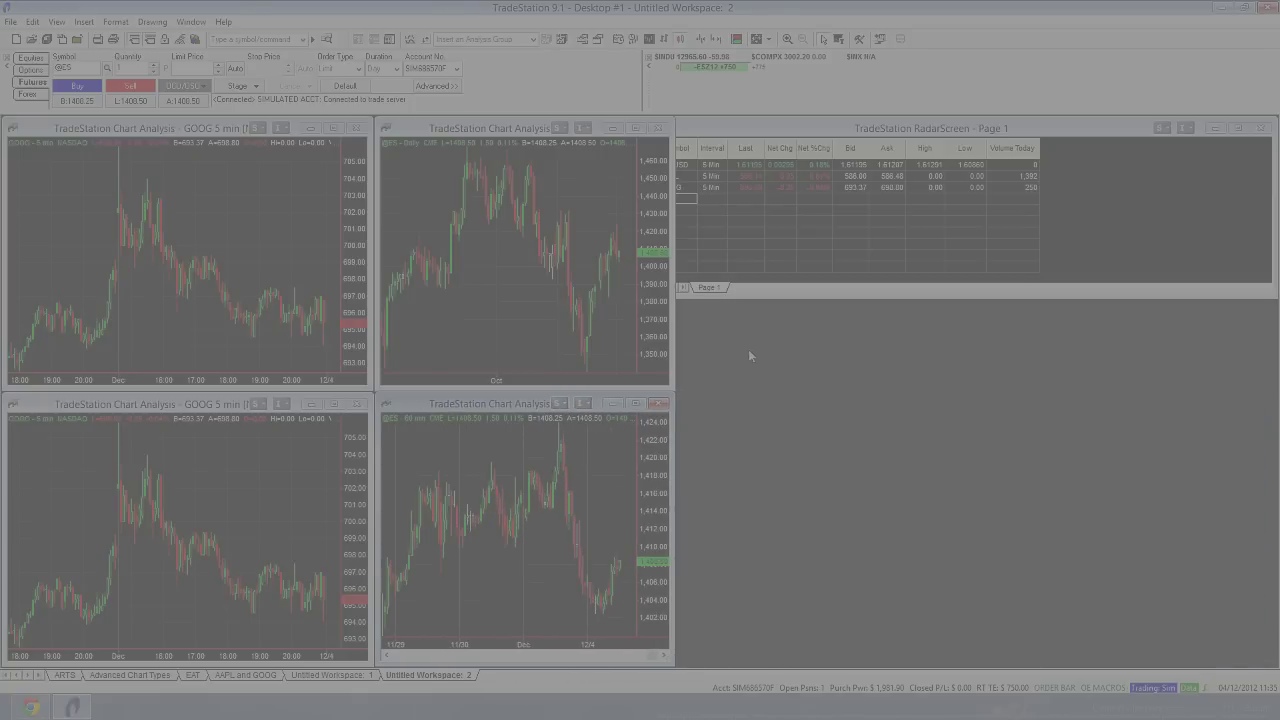
left_click_drag(778, 296, 778, 665)
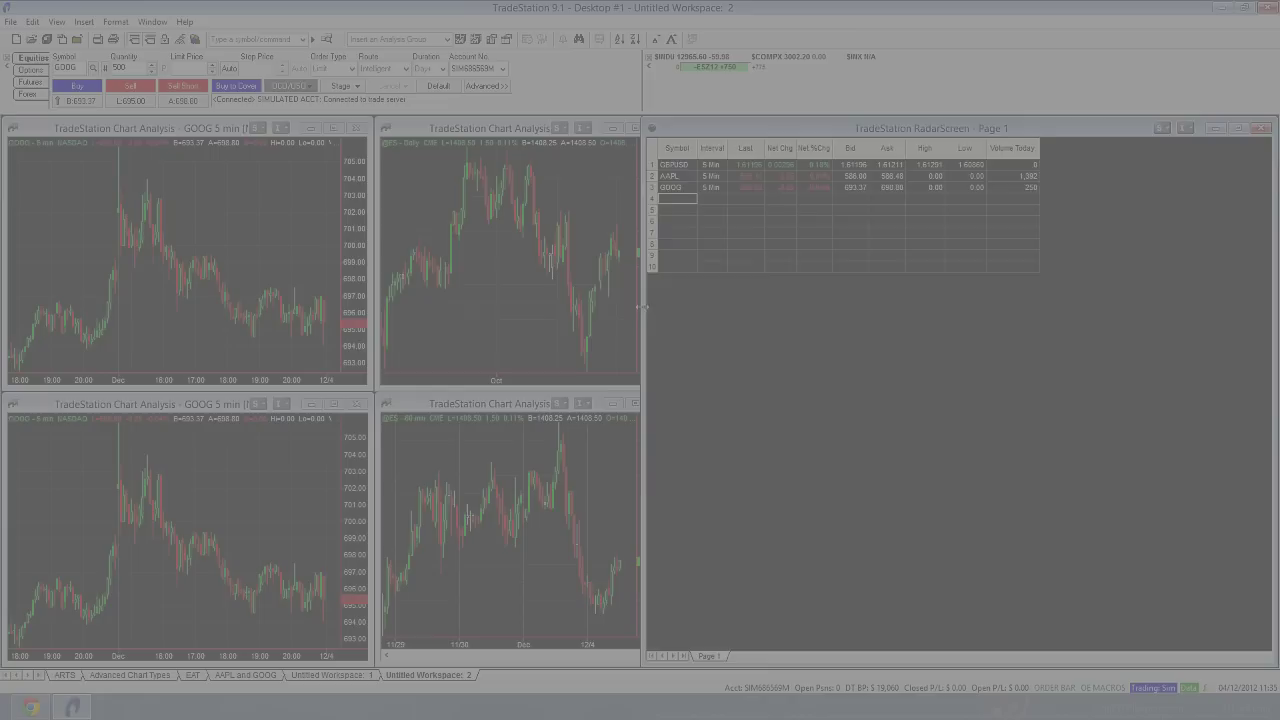
left_click_drag(675, 306, 876, 309)
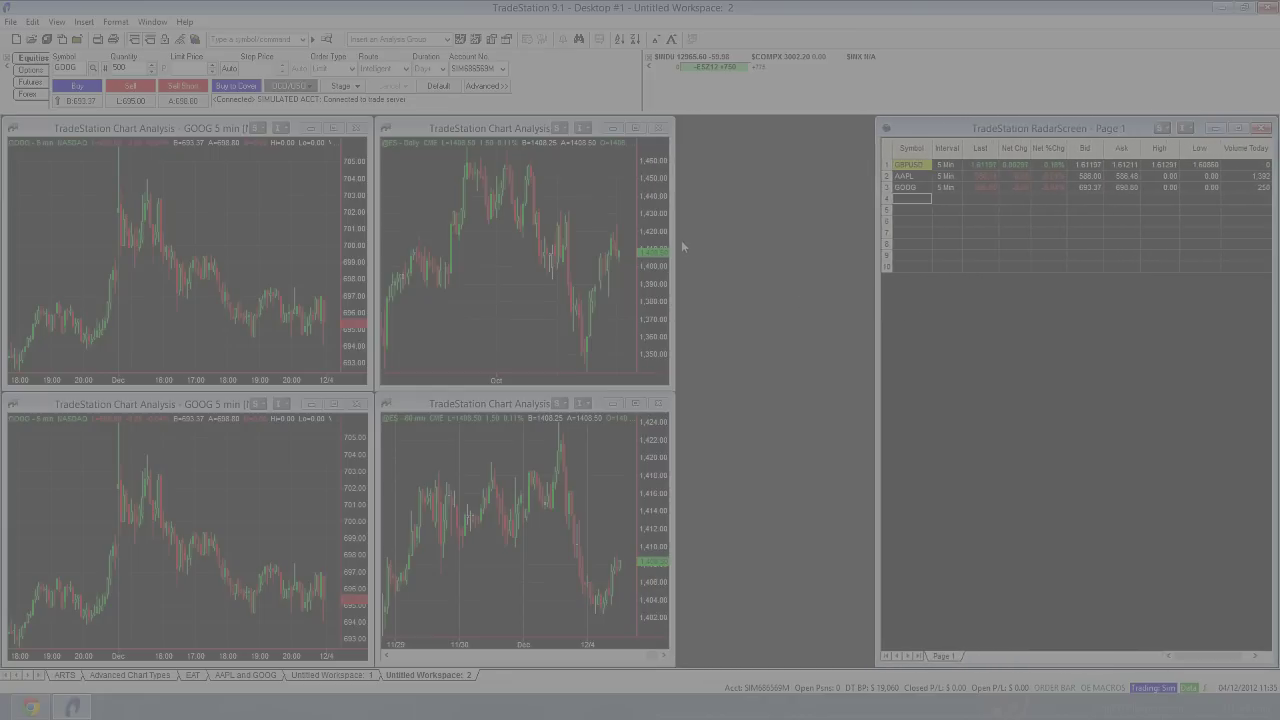
left_click_drag(677, 240, 876, 240)
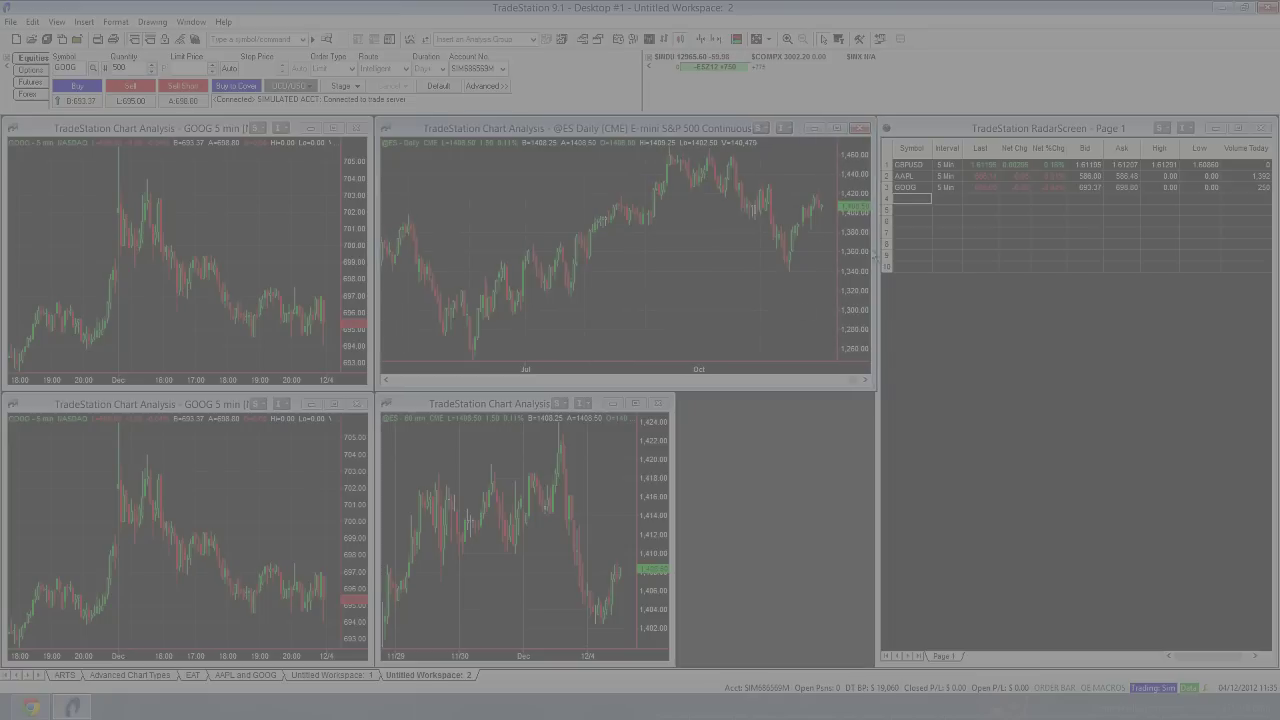
left_click_drag(676, 425, 876, 425)
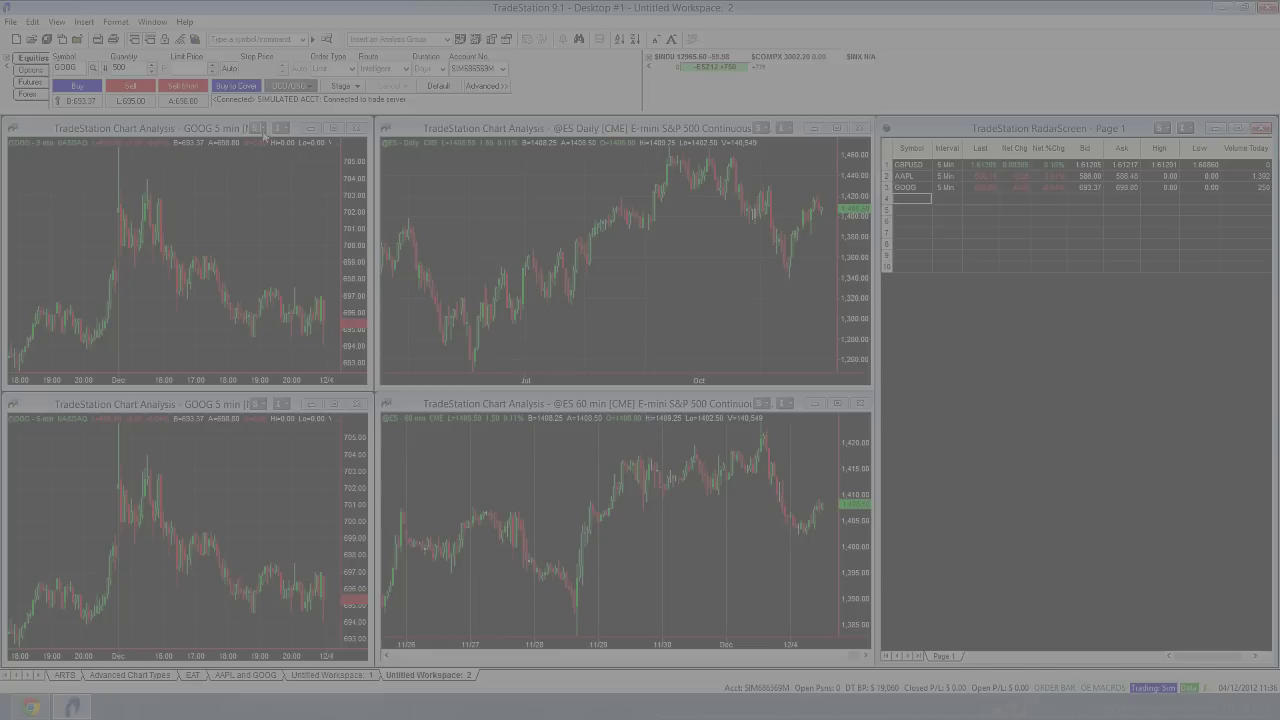
- Put the top GOOG chart, ES Daily chart and RadarScreen in the Green Local Symbol Link
left_click(259, 127)
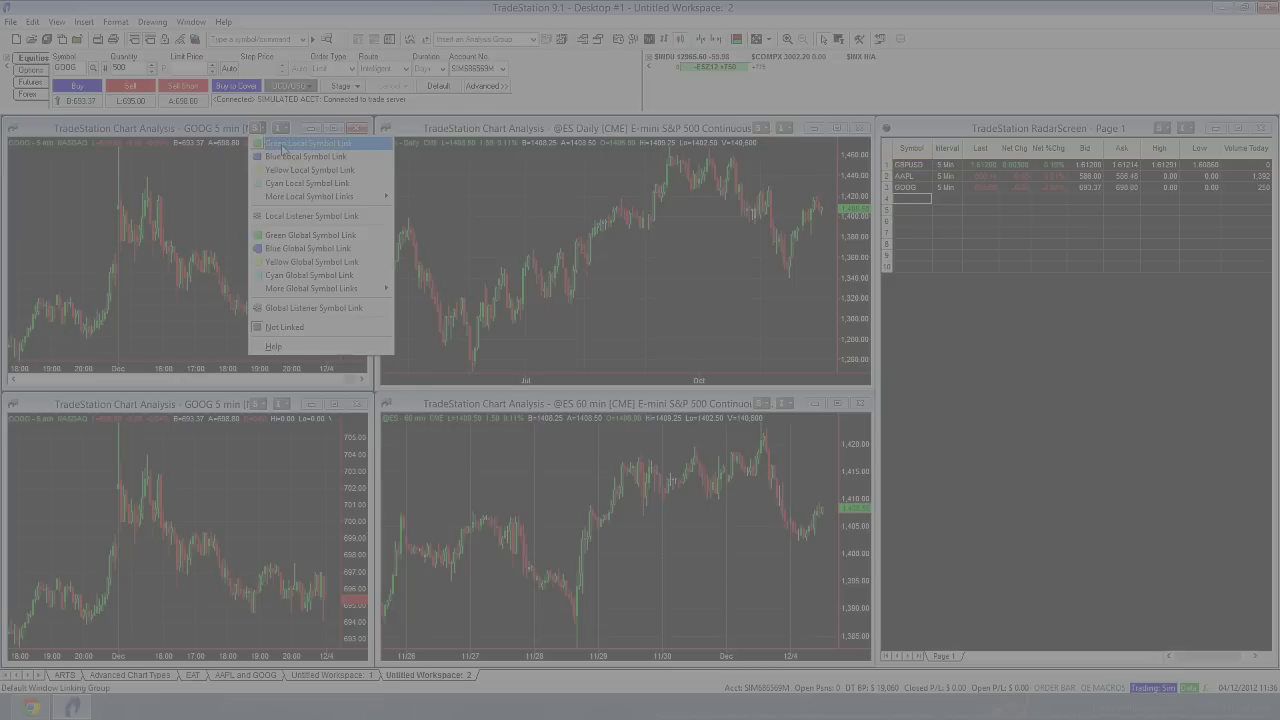
left_click(283, 149)
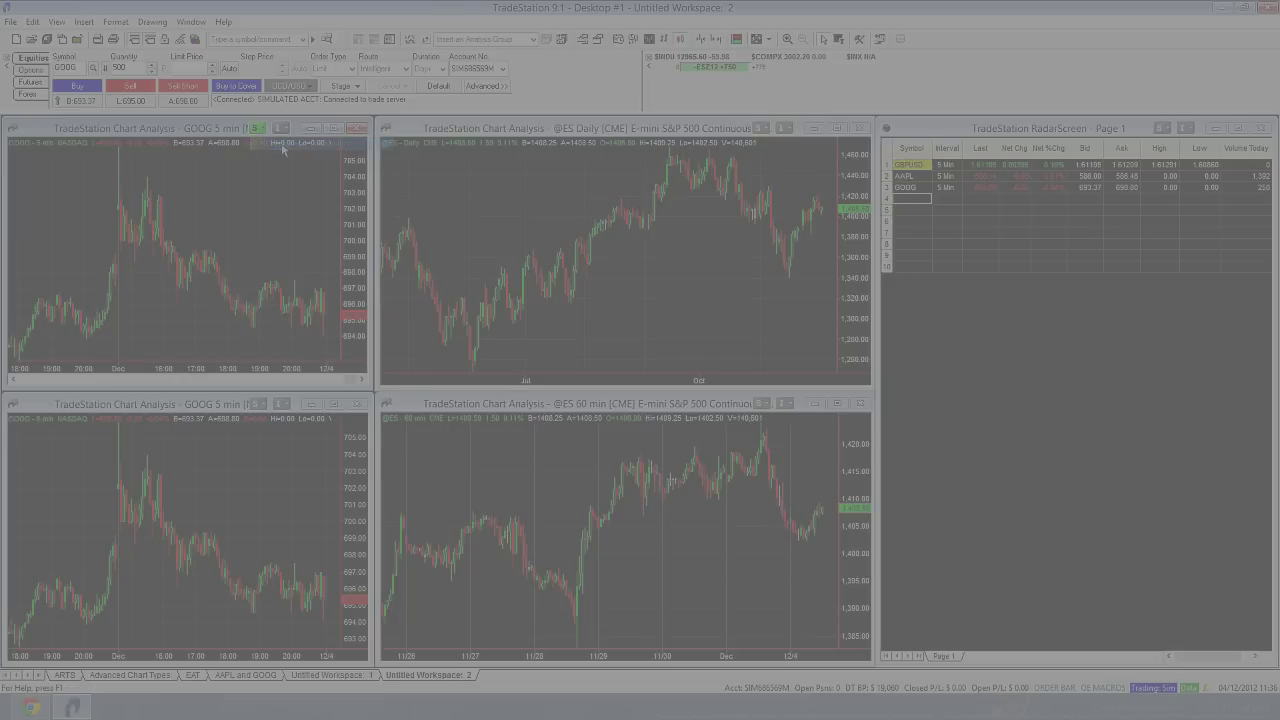
left_click(763, 128)
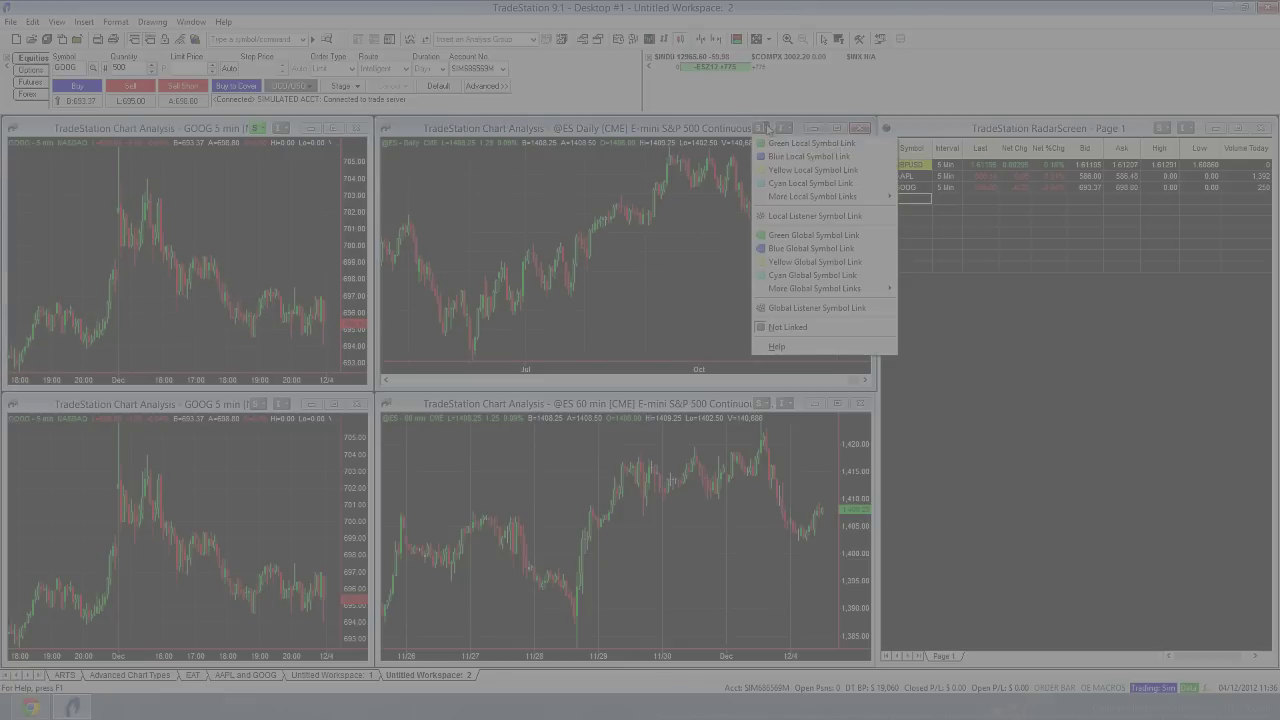
left_click(787, 148)
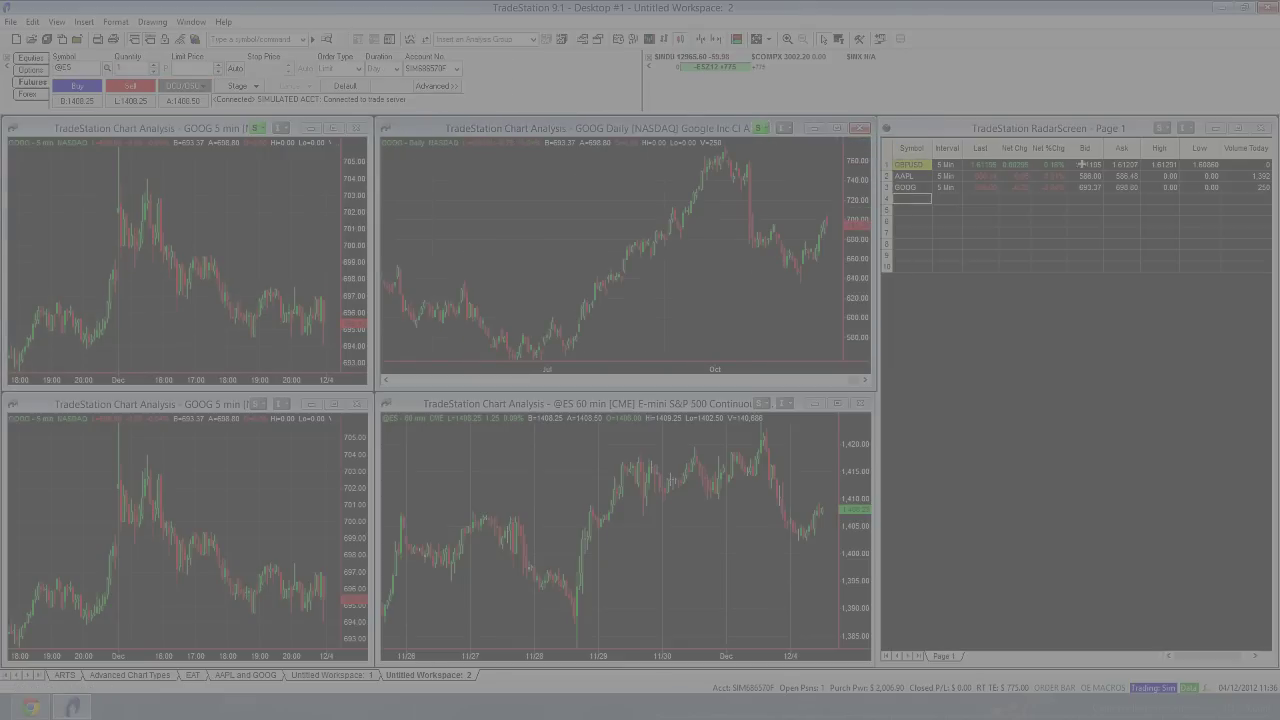
left_click(1162, 130)
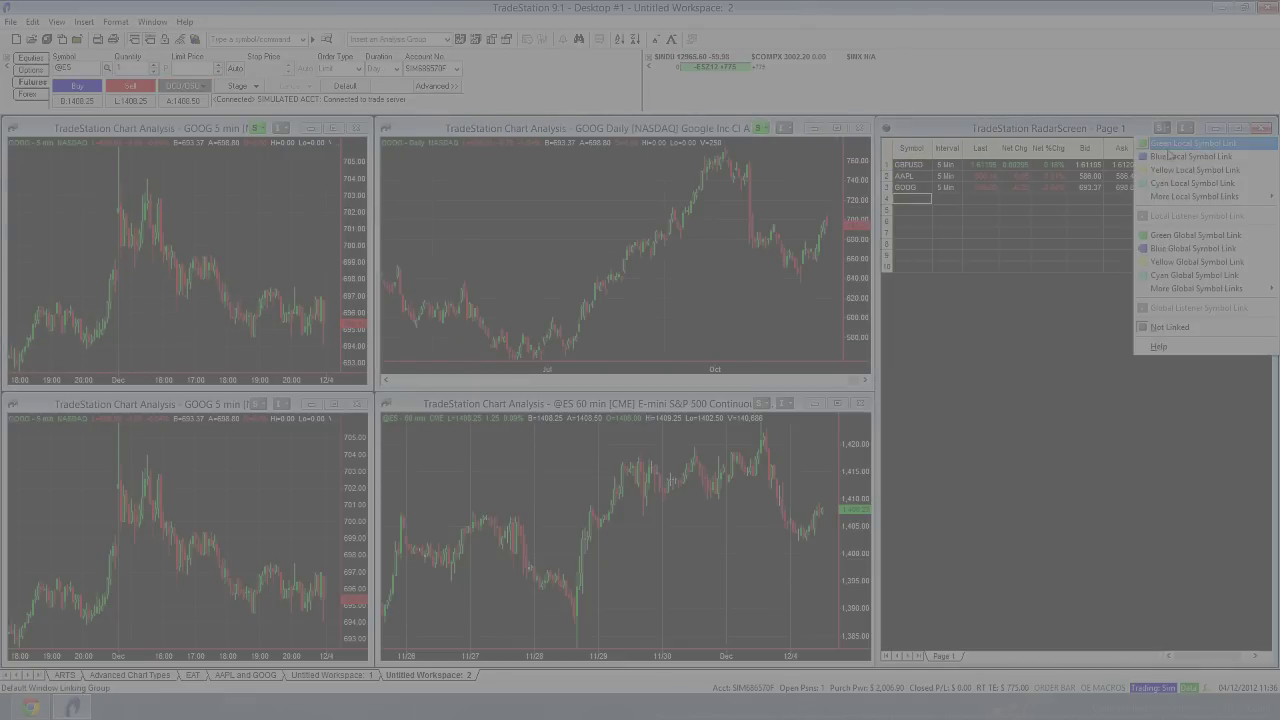
left_click(1172, 152)
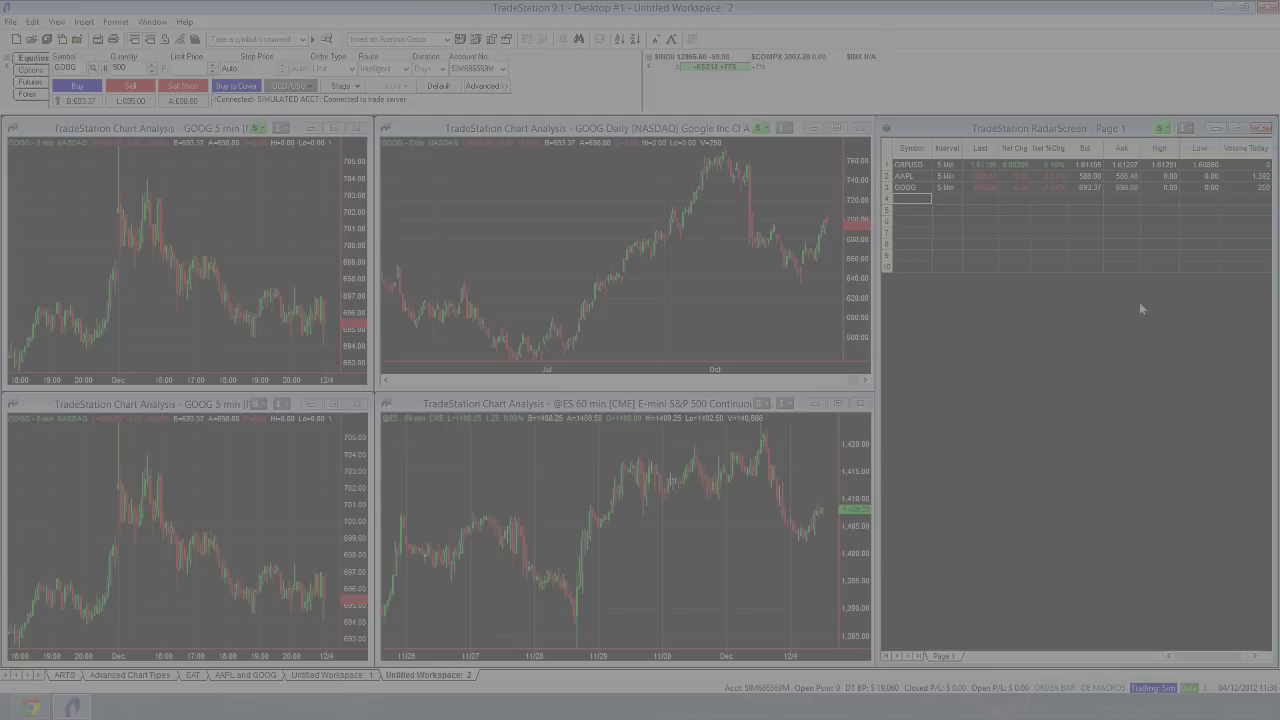
- Put the lower GOOG chart and ES 60 min chart in the Blue Local Symbol Link
left_click(259, 405)
left_click(281, 434)
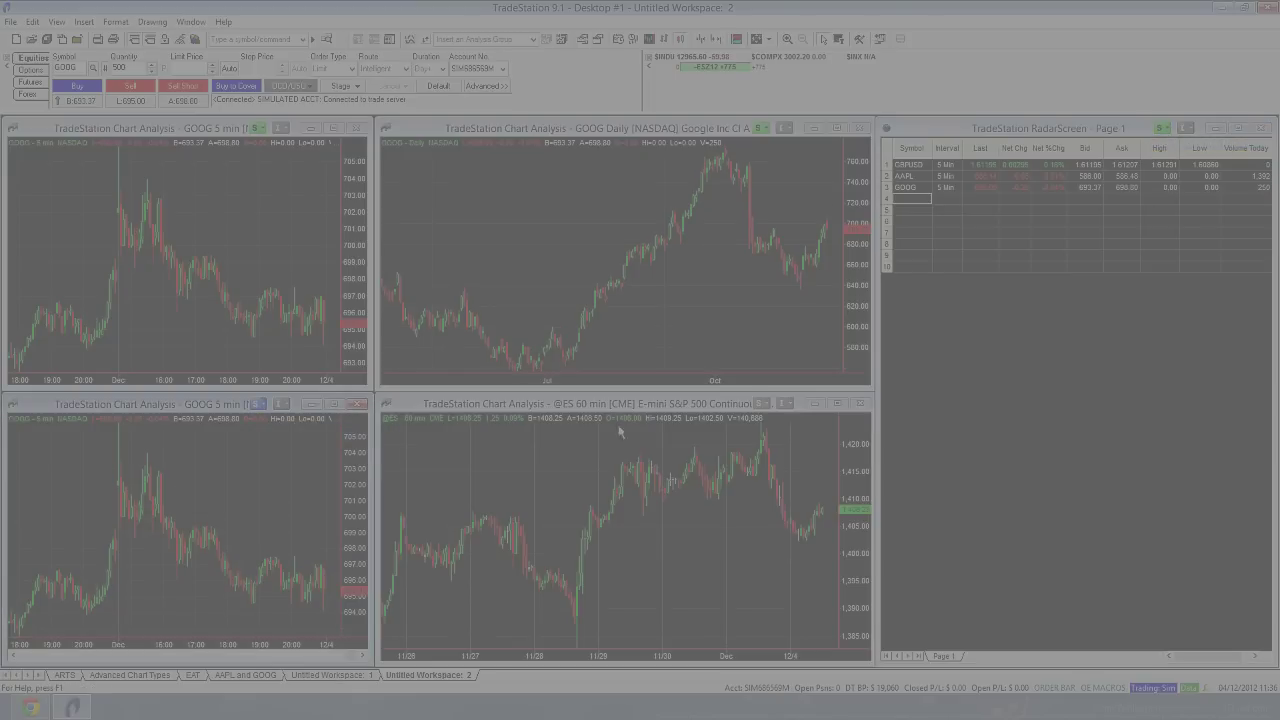
left_click(761, 403)
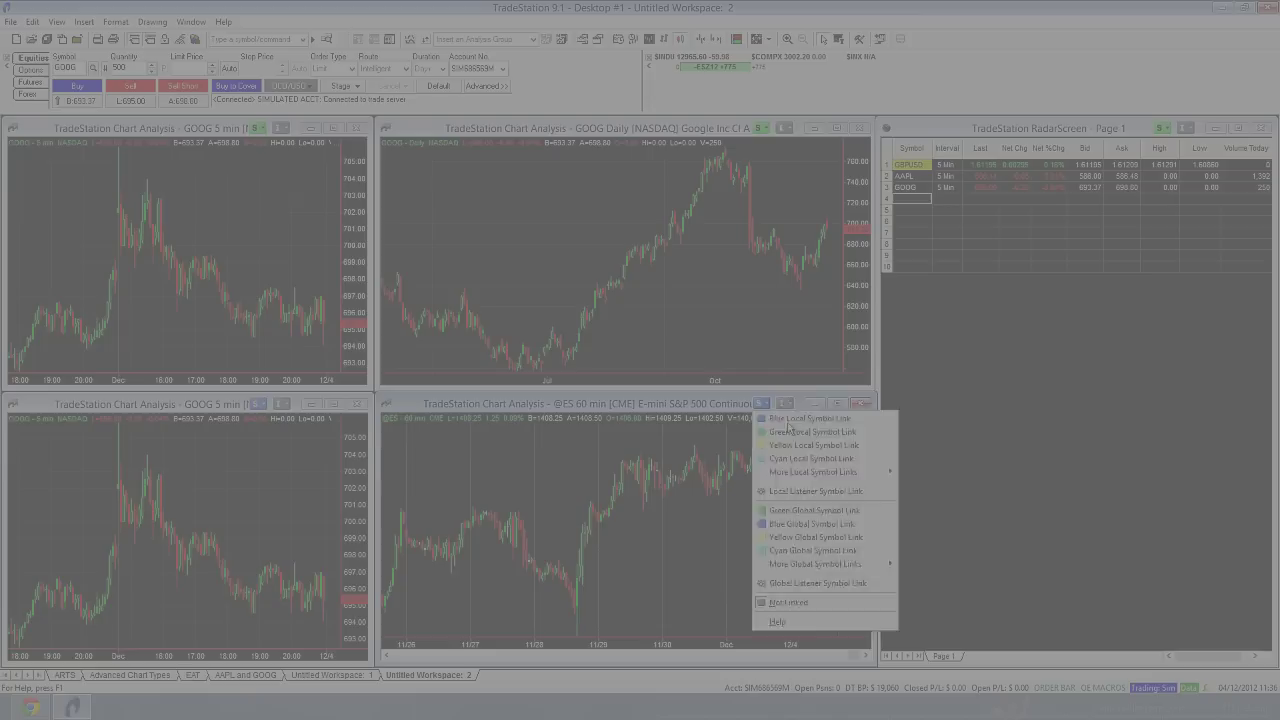
left_click(788, 434)
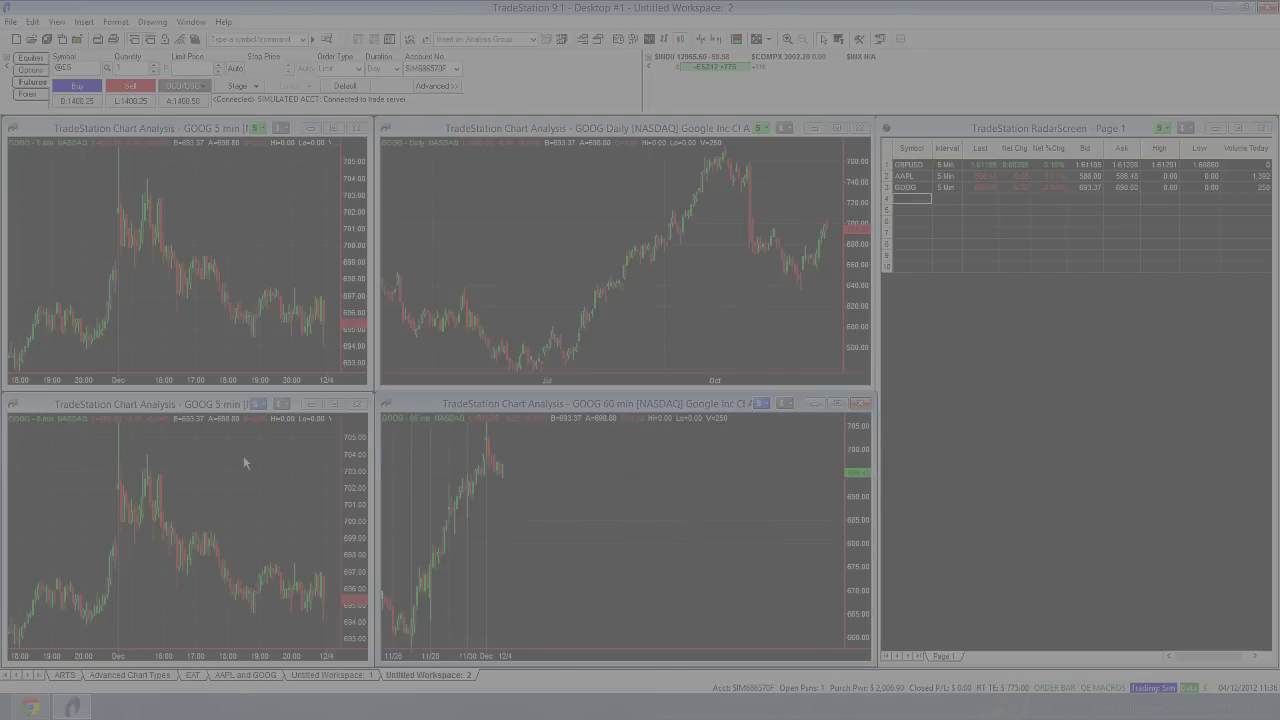
left_click(912, 176)
left_click(294, 197)
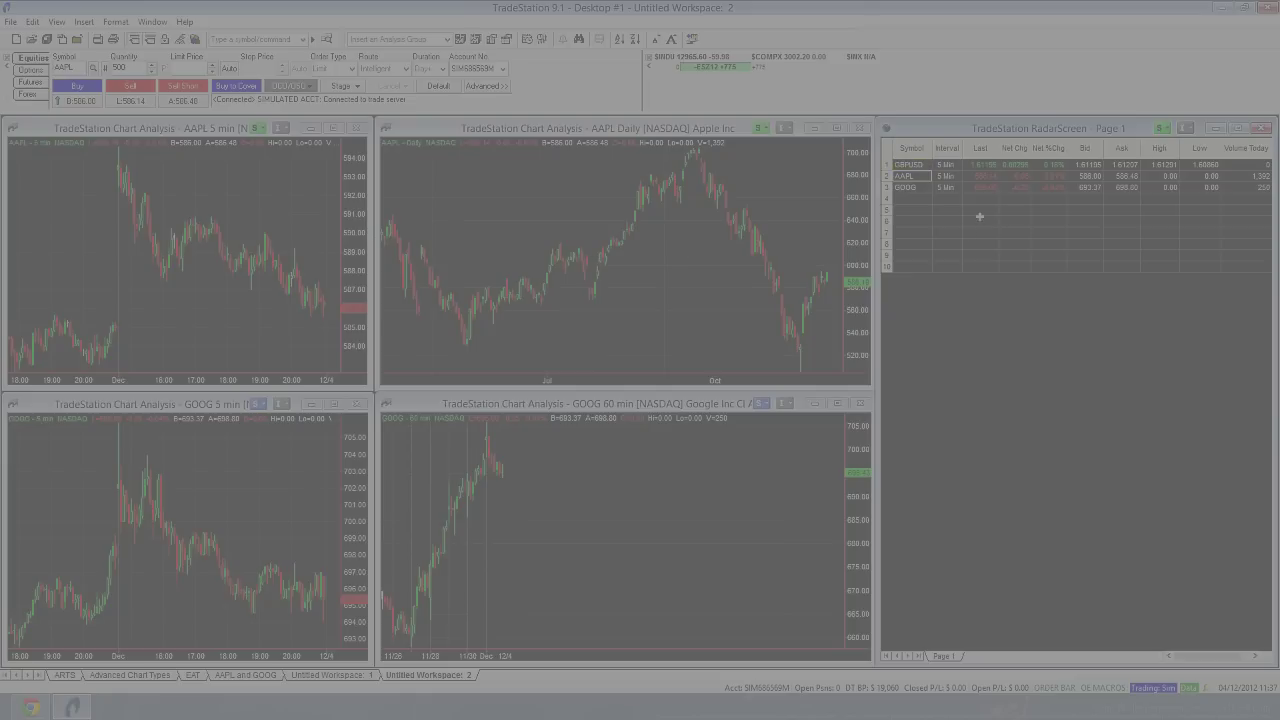
left_click(906, 187)
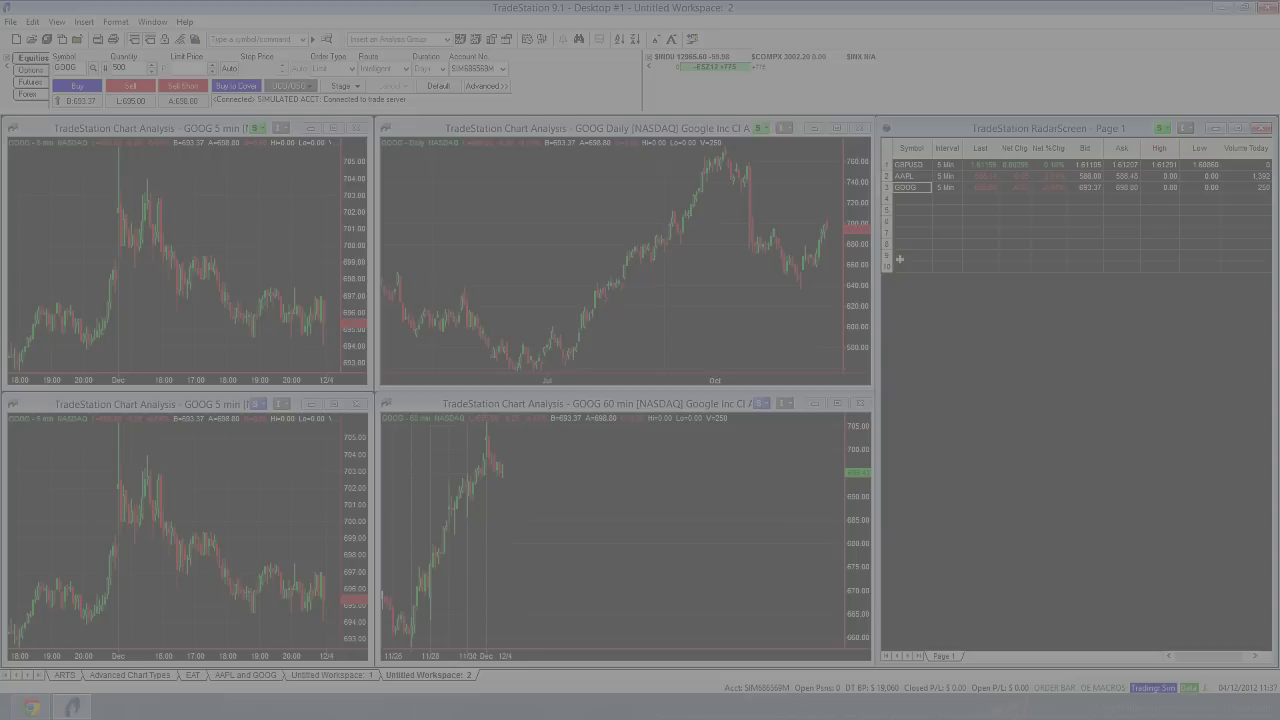
- Give both middle charts a Yellow Local Interval Link
left_click(788, 404)
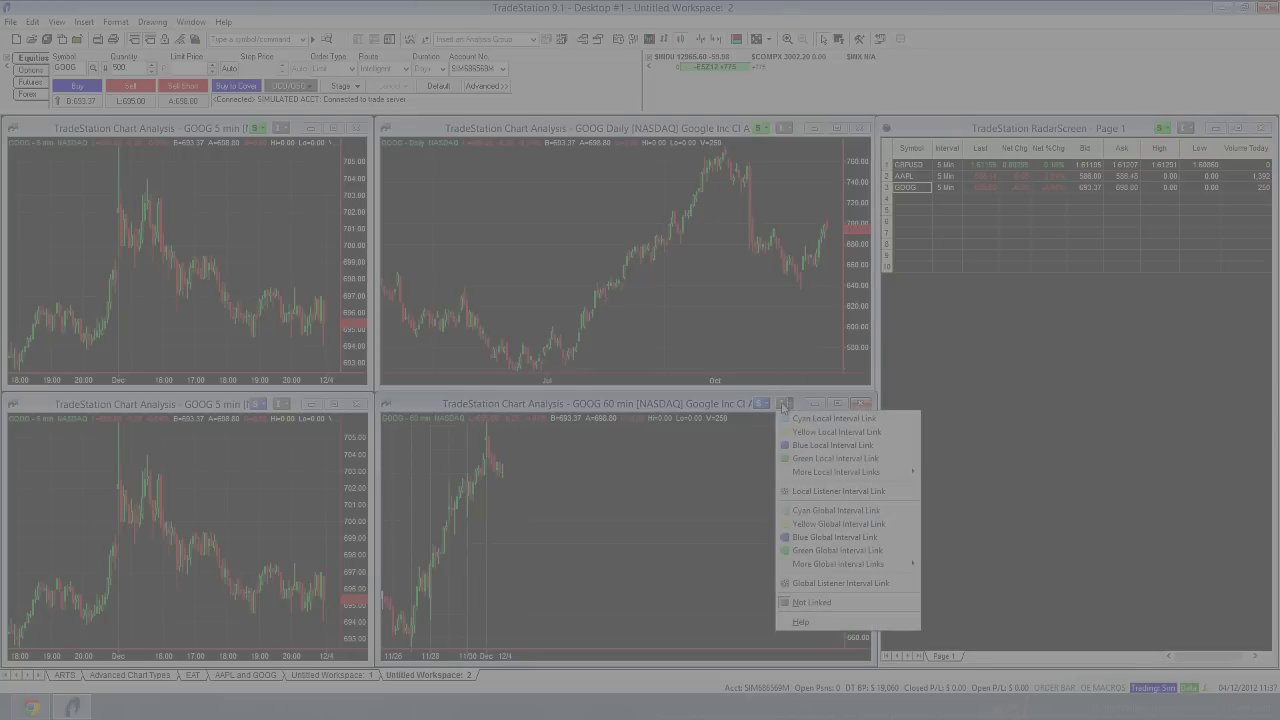
left_click(813, 435)
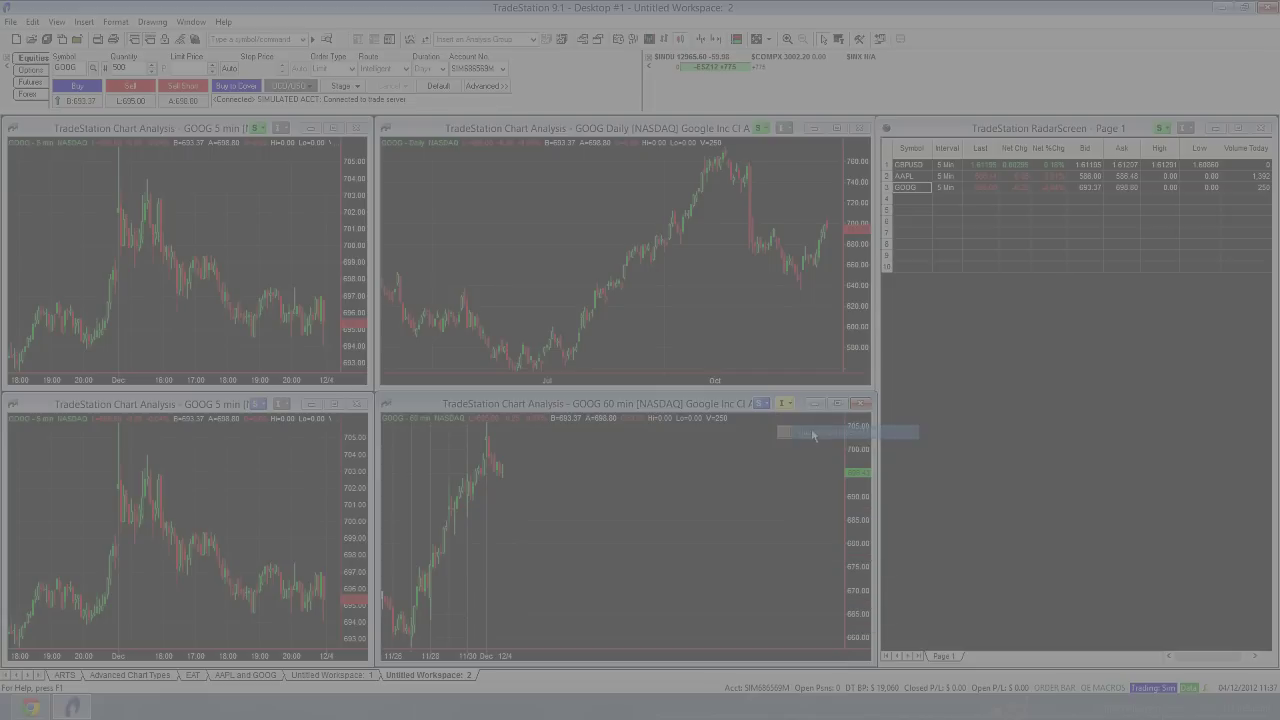
left_click(785, 128)
left_click(797, 145)
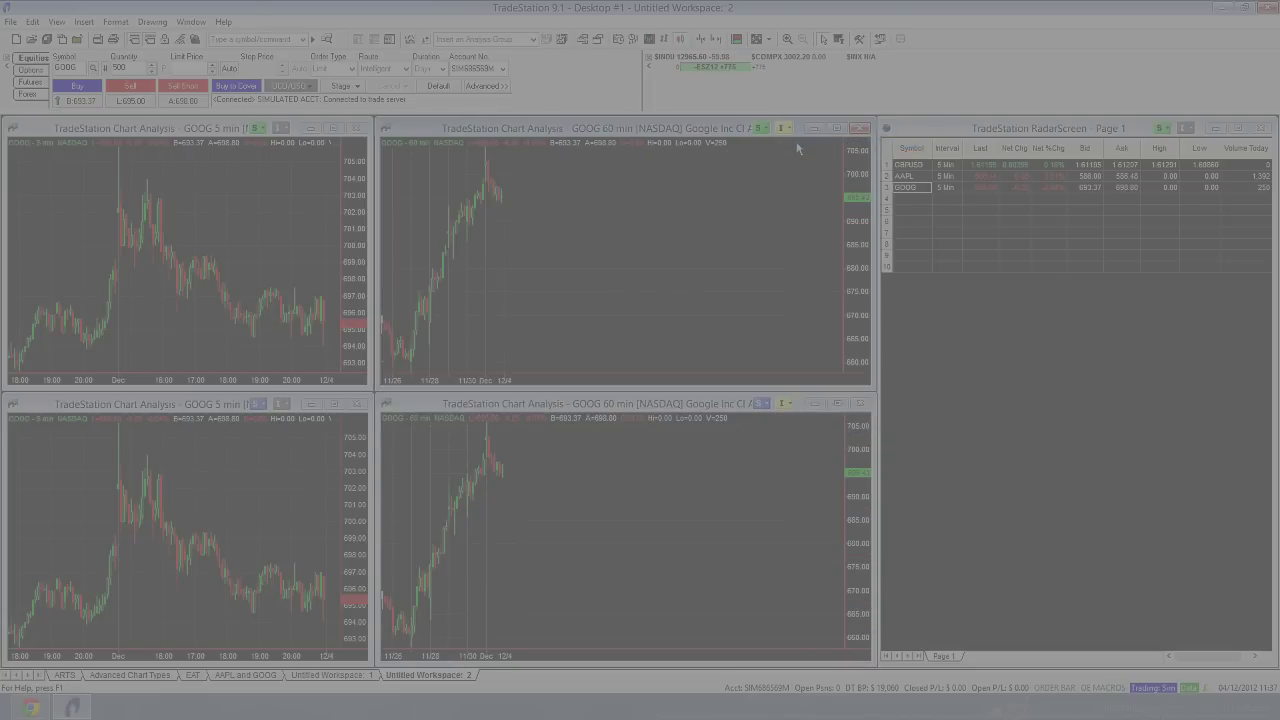
- Switch the blue-linked lower charts to AAPL and the interval-linked charts to Daily
left_click(638, 471)
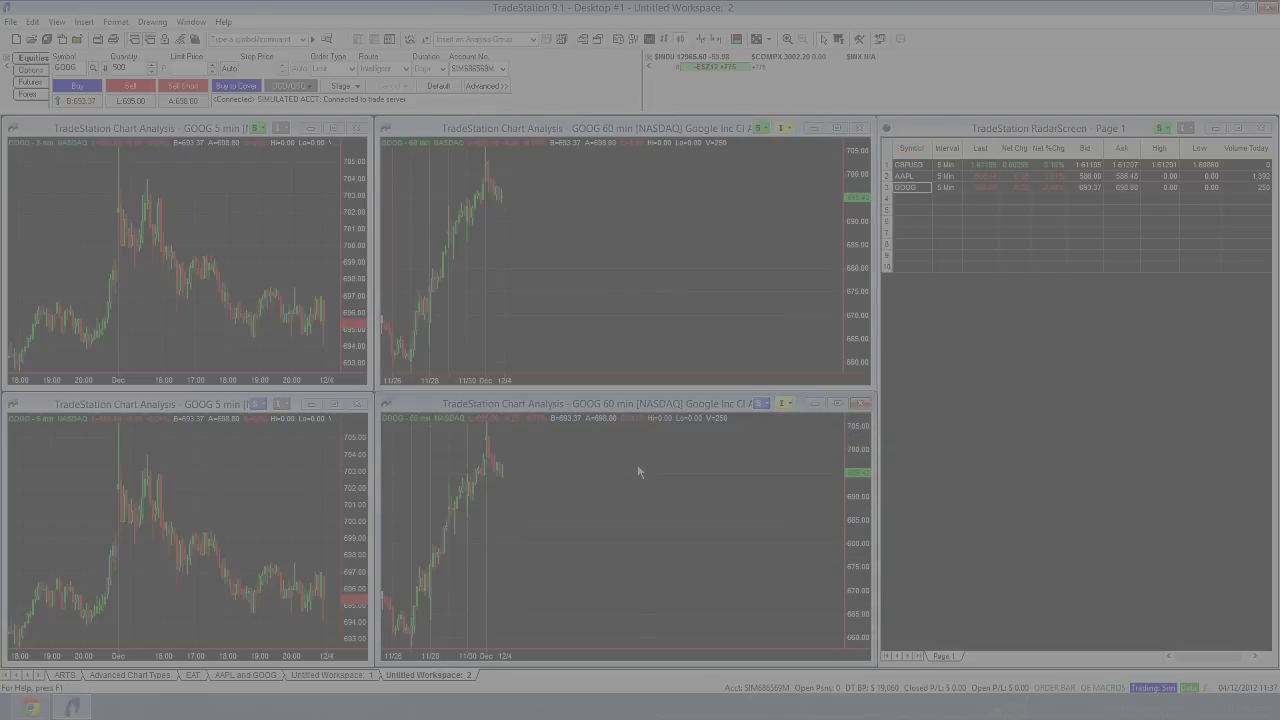
type("AAPL")
key("Return")
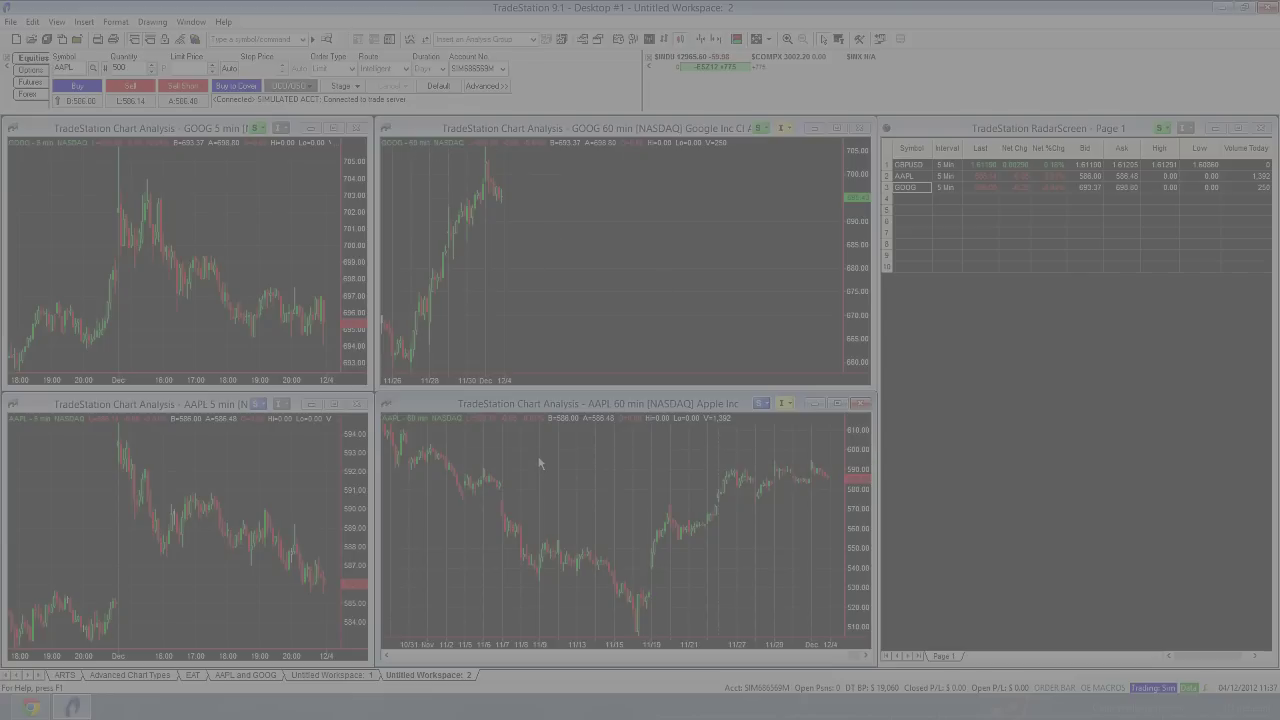
type("dd")
type("ily")
key("Return")
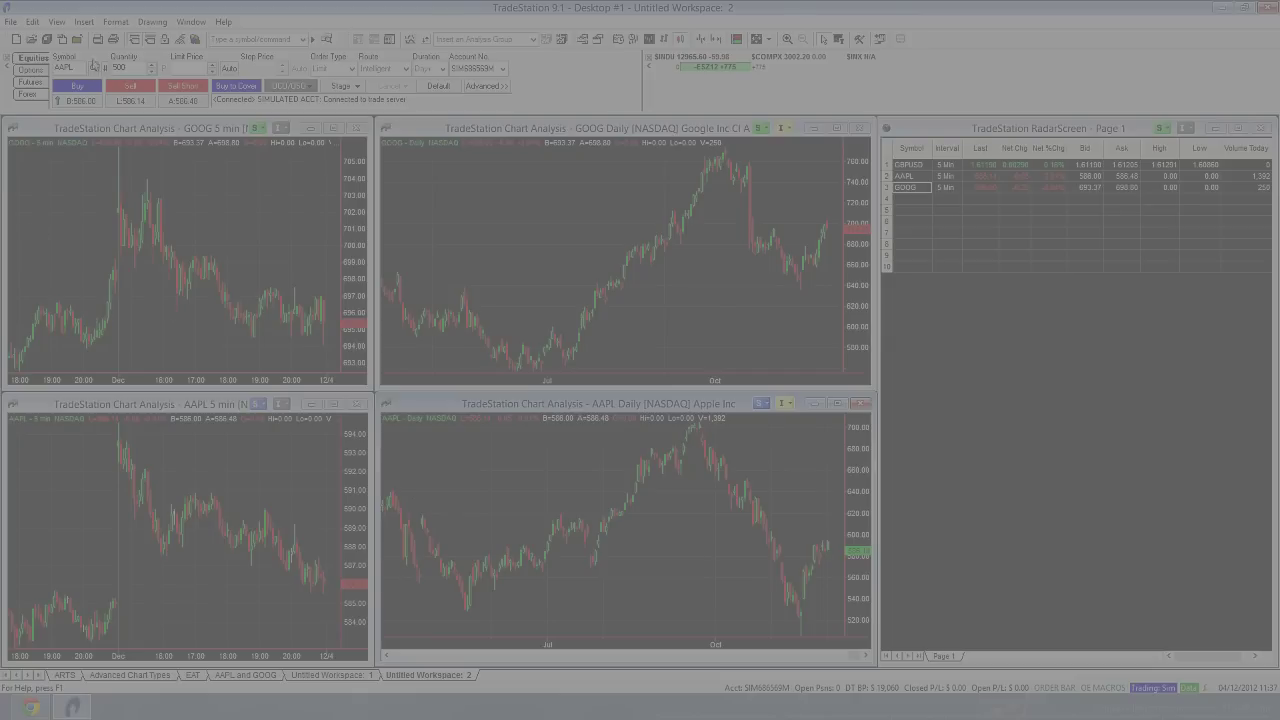
- Create a new empty workspace, Untitled Workspace: 3
left_click(12, 22)
left_click(11, 21)
left_click(10, 22)
mouse_move(40, 37)
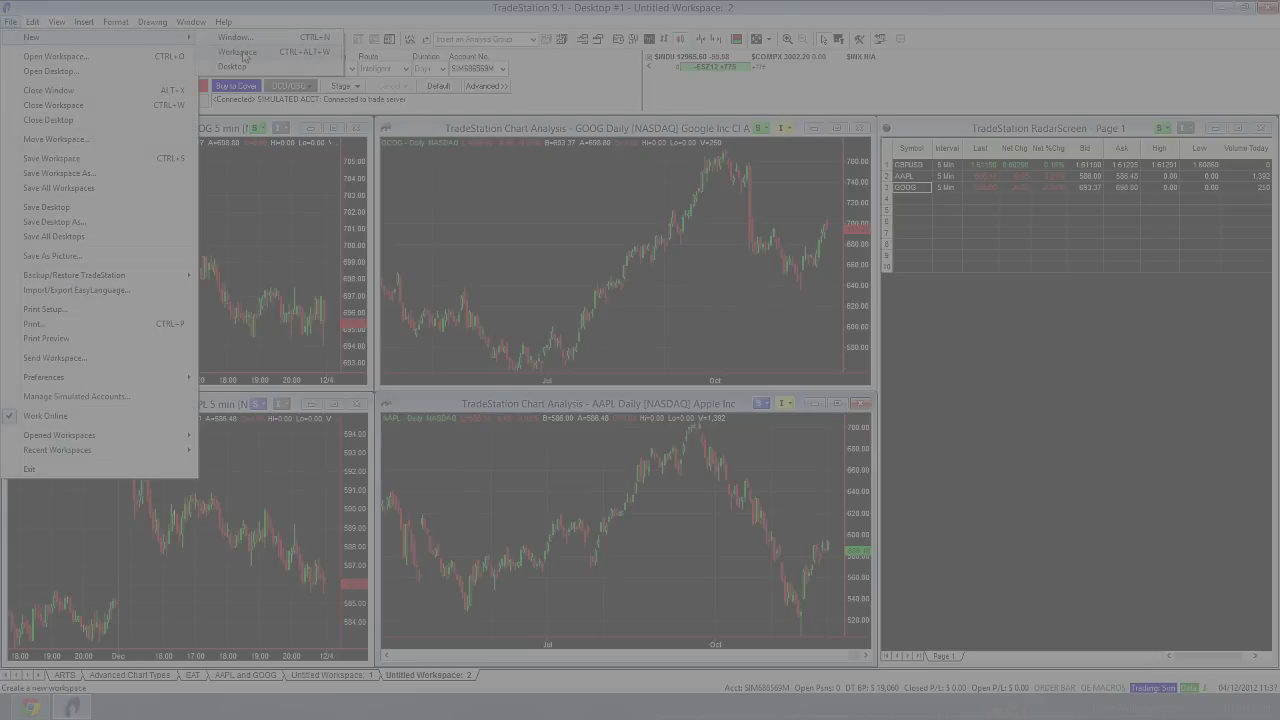
left_click(275, 37)
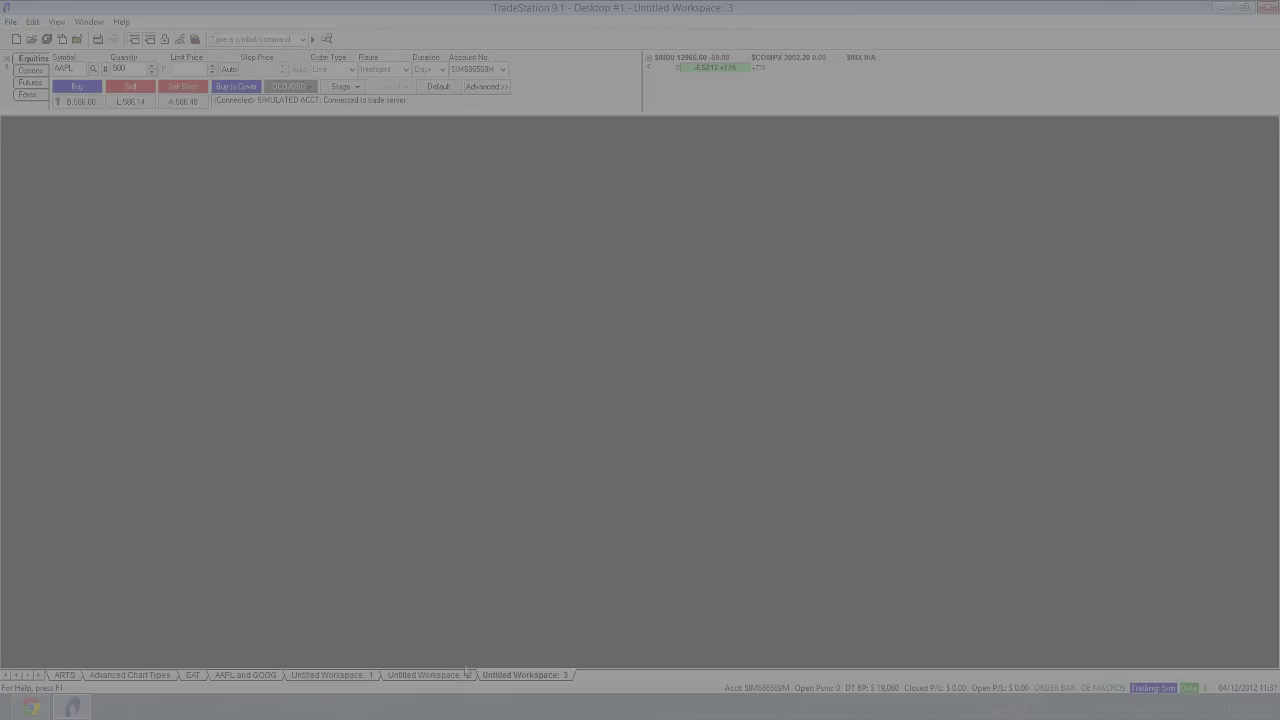
left_click(438, 676)
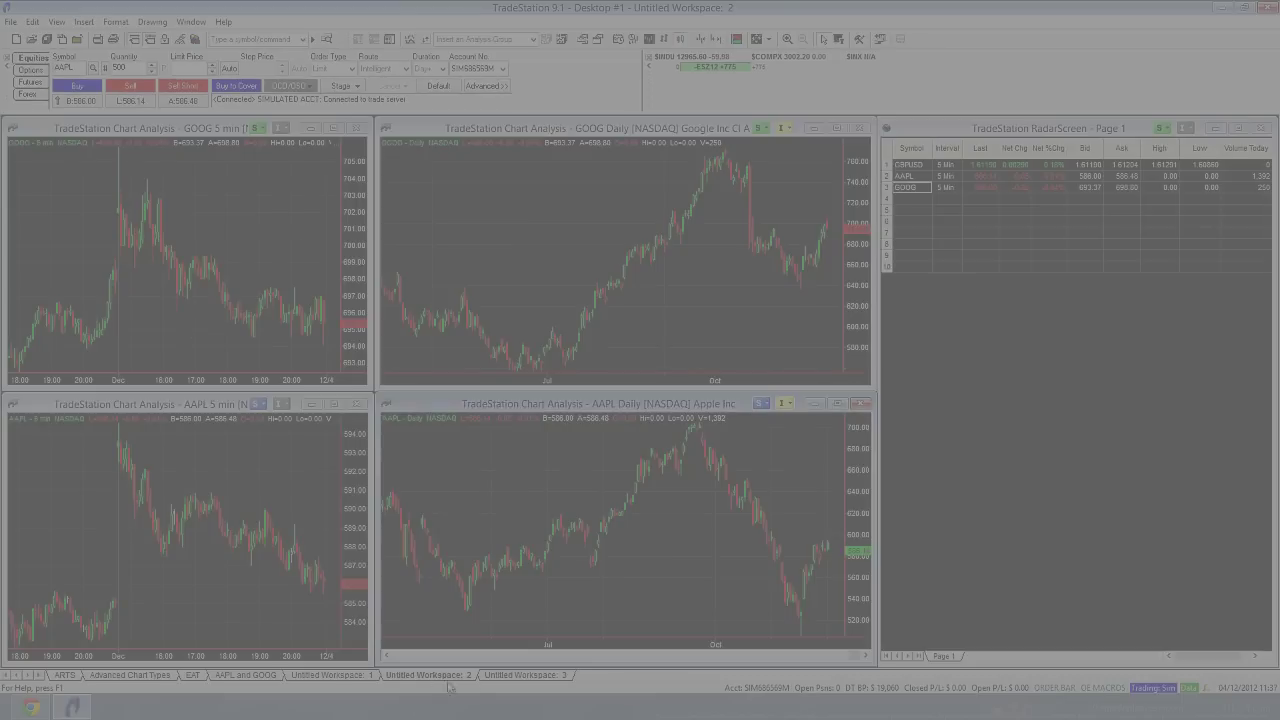
left_click(515, 677)
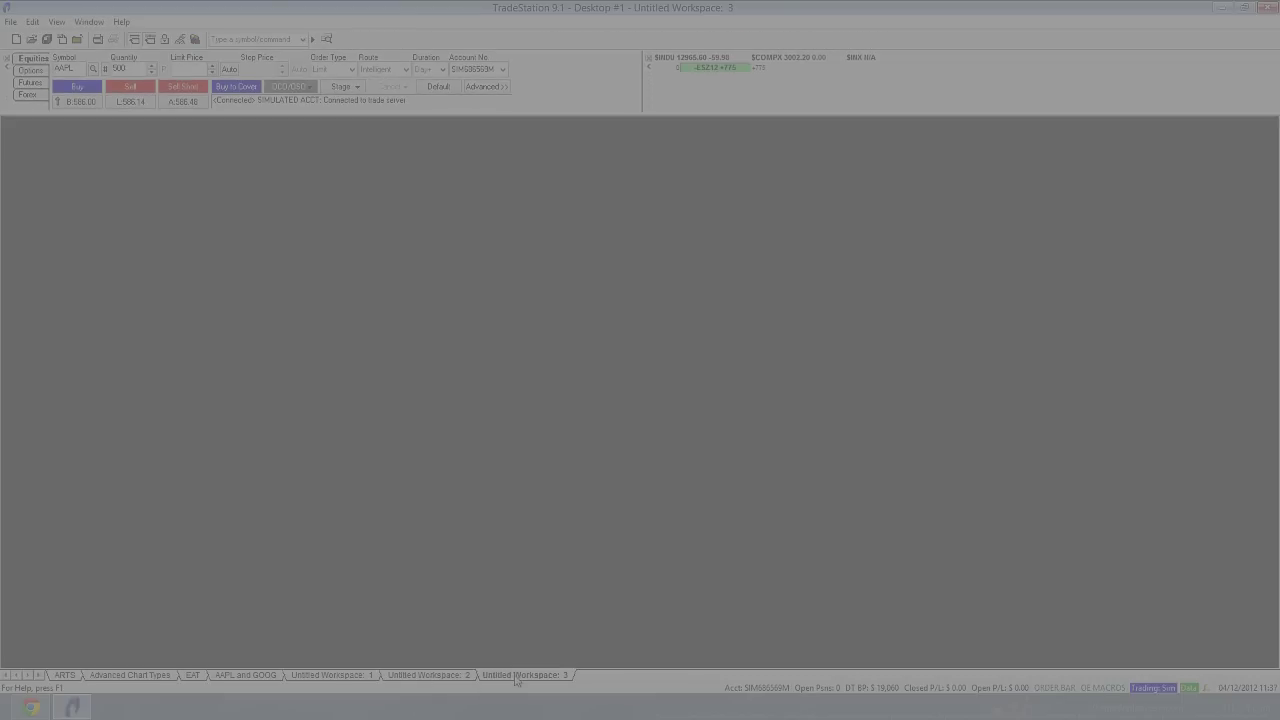
- Add an AAPL 5 min Chart Analysis window and maximize it
left_click(10, 22)
mouse_move(48, 38)
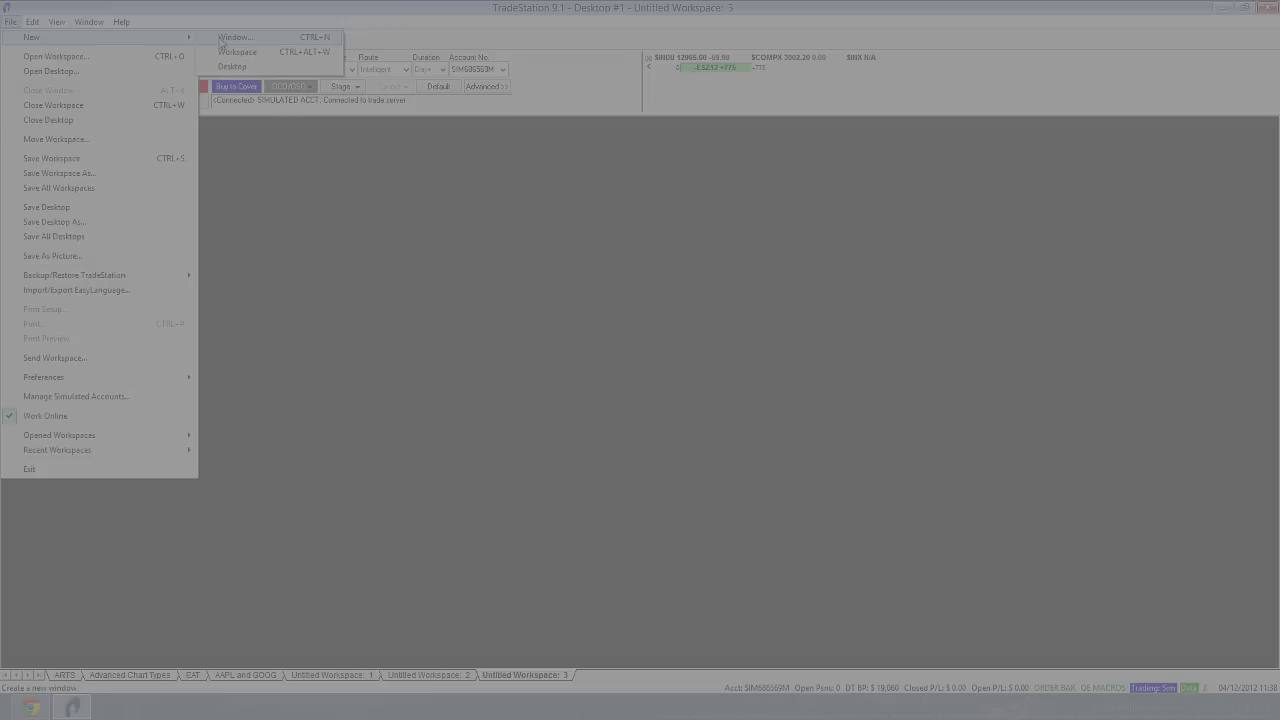
left_click(222, 38)
left_click(530, 336)
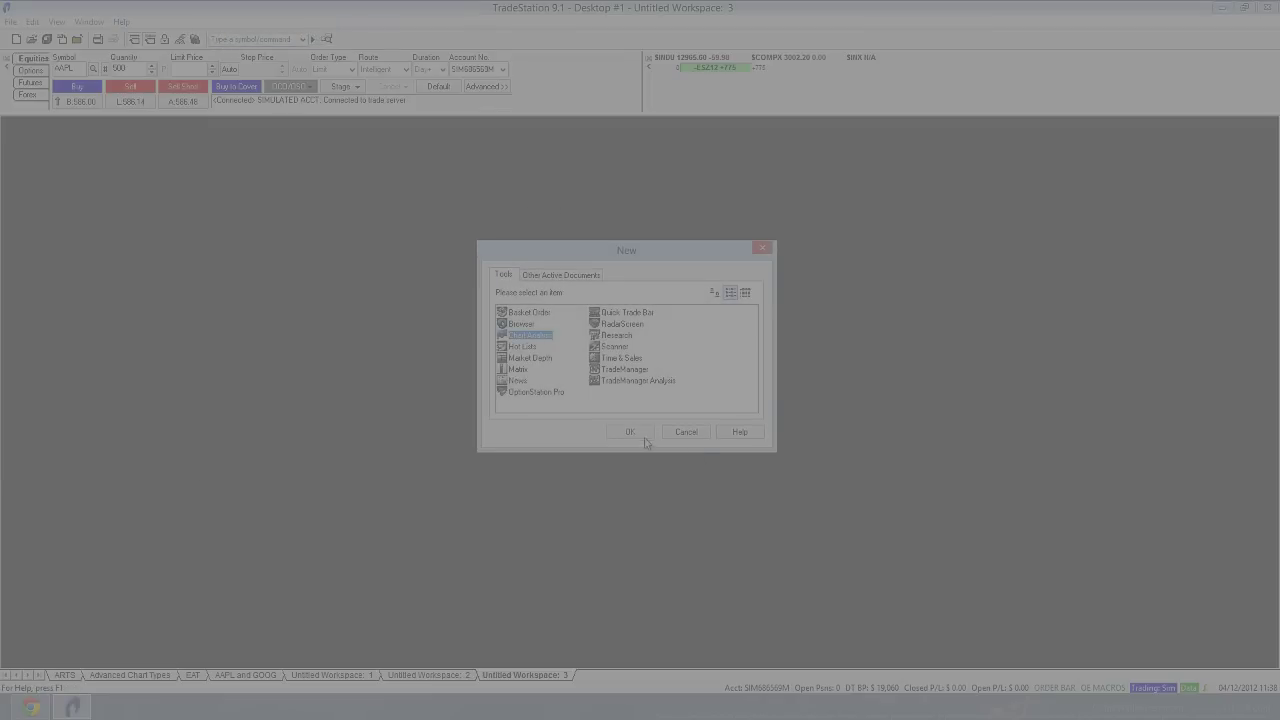
left_click(630, 432)
left_click(610, 129)
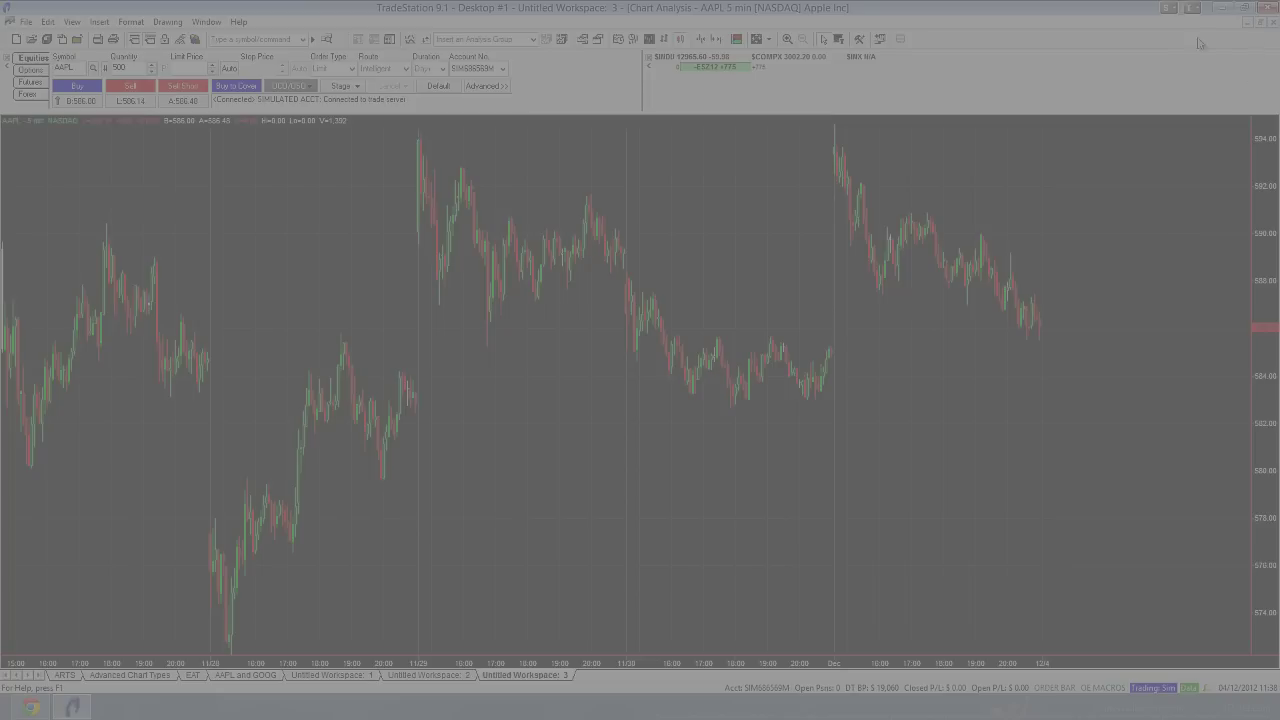
- Link workspace 3's AAPL chart to the Cyan Global Symbol Link, then go back to Untitled Workspace: 2
left_click(1179, 9)
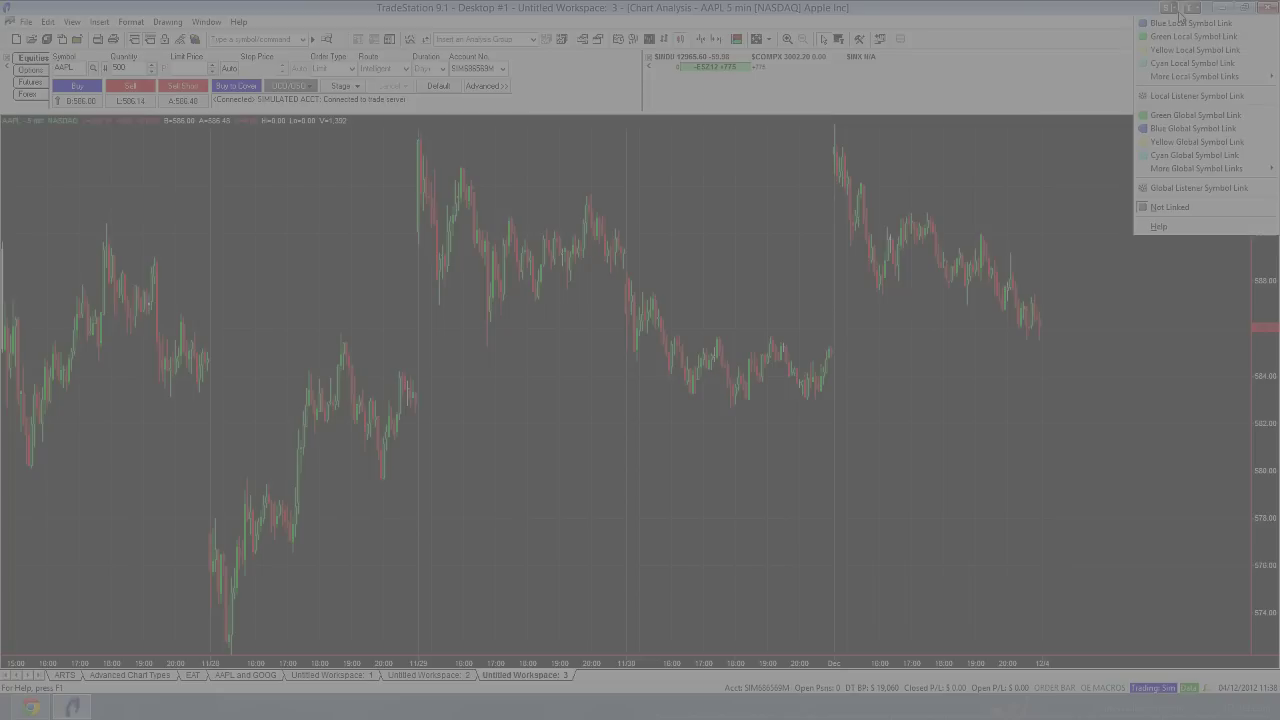
left_click(1183, 160)
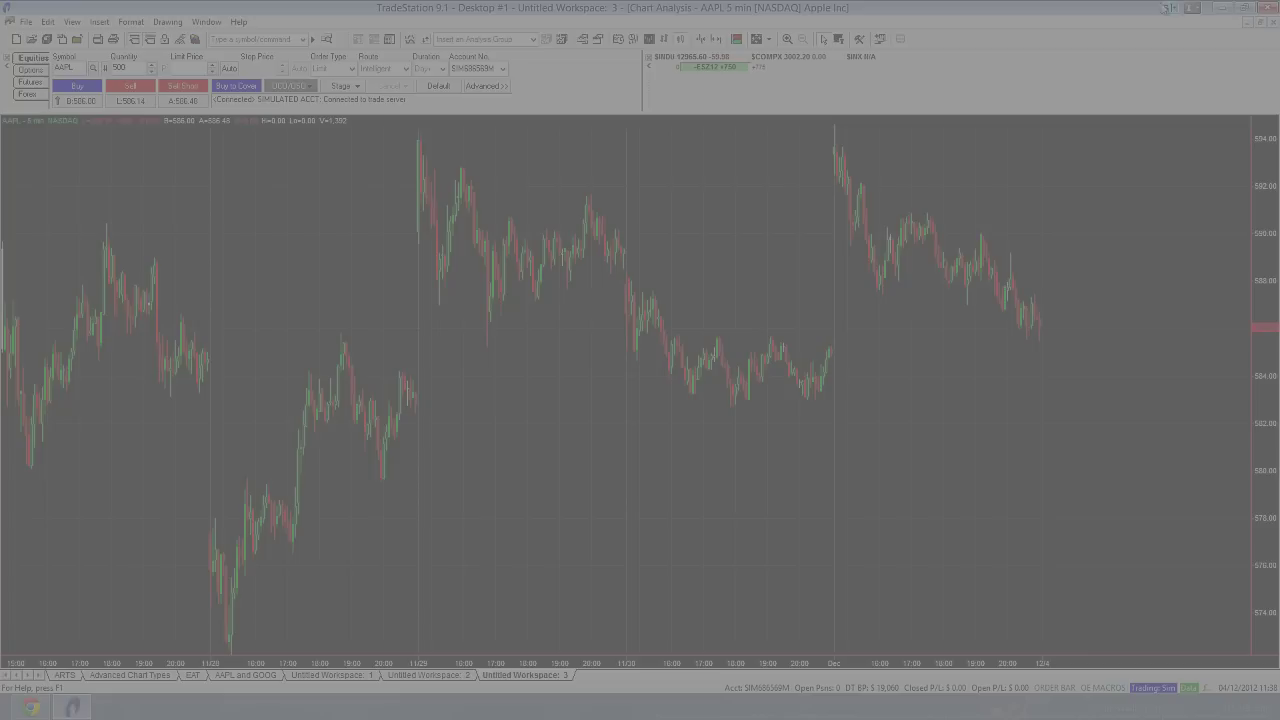
left_click(464, 676)
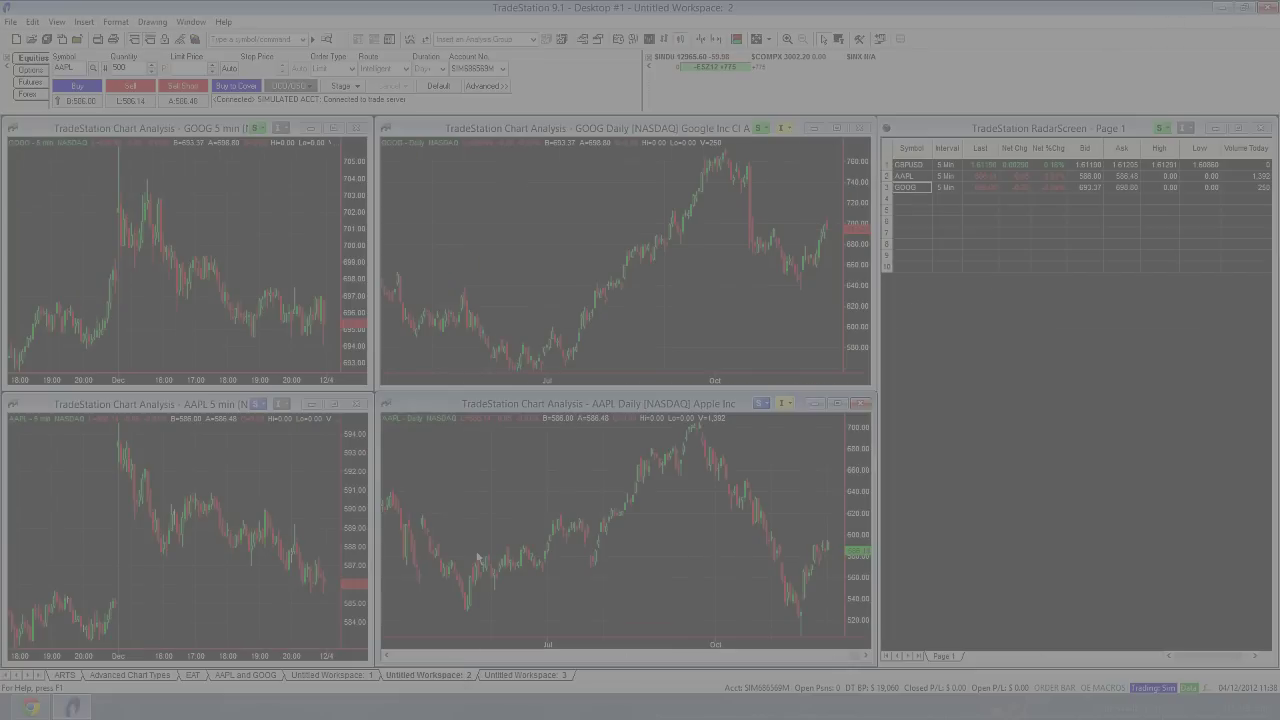
- Join the lower-left AAPL 5 min chart to Cyan Global Symbol Link and load symbol FB
left_click(262, 404)
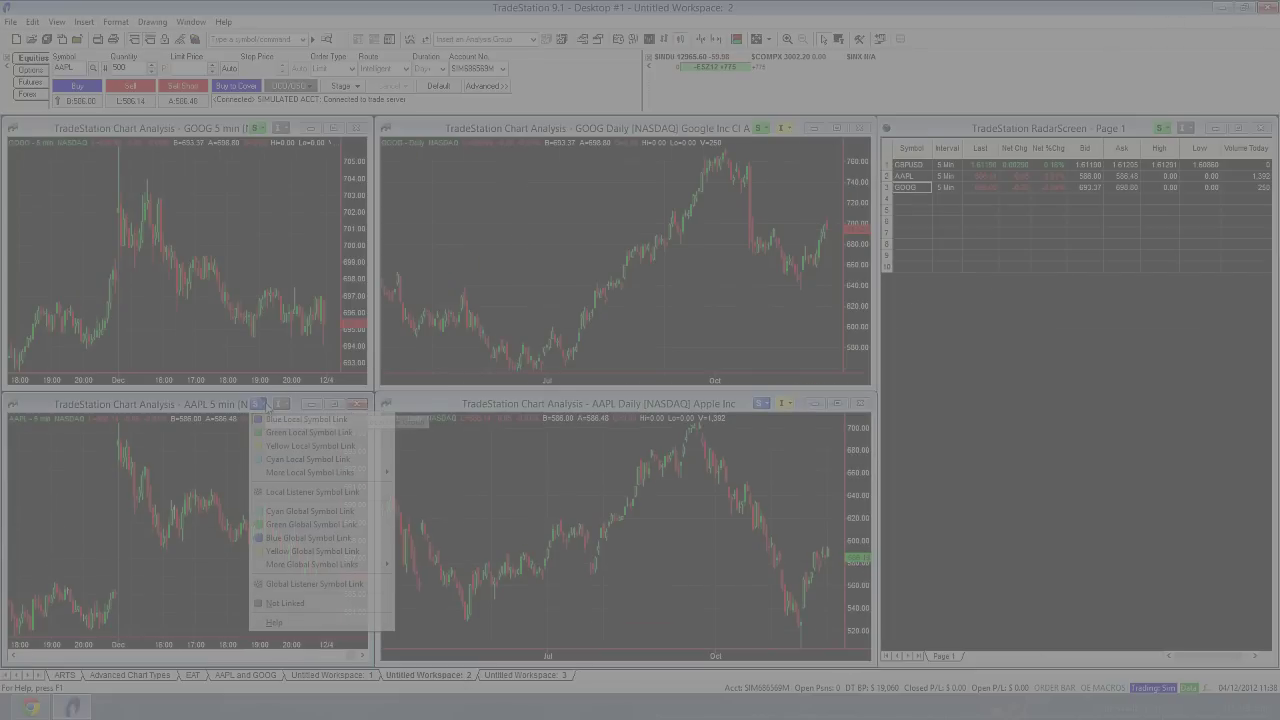
left_click(282, 513)
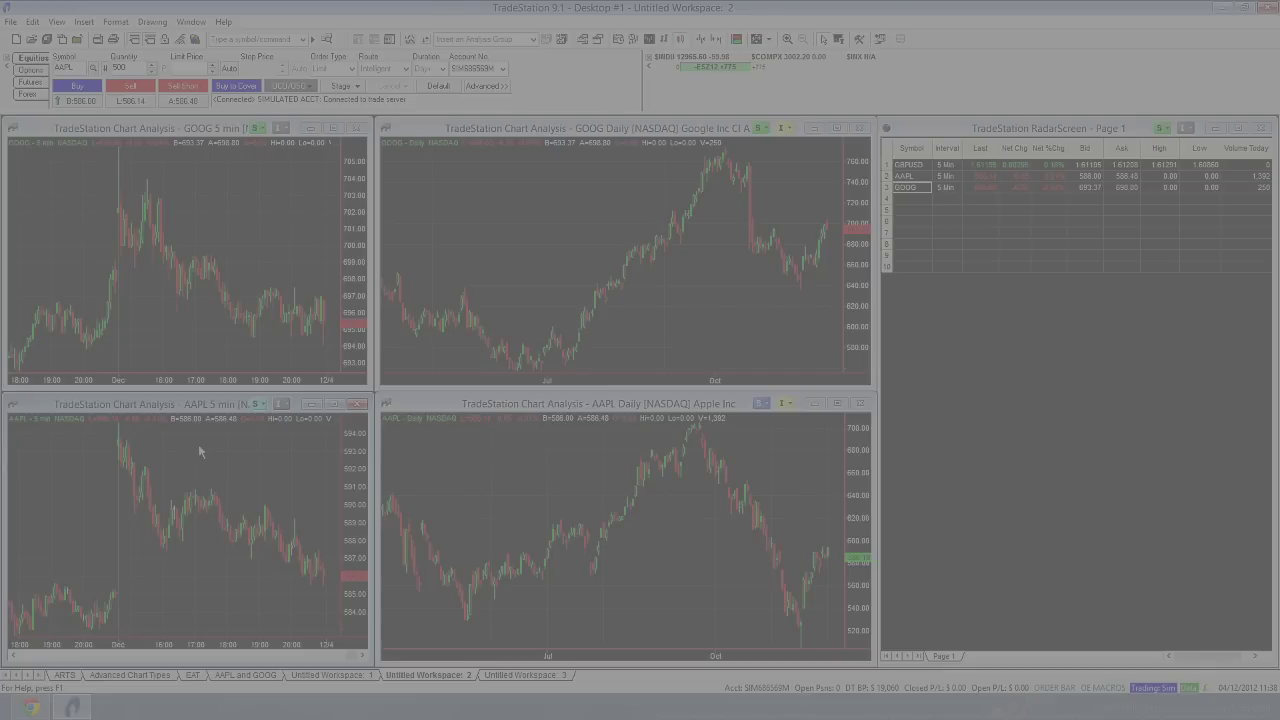
type("FB")
key("Return")
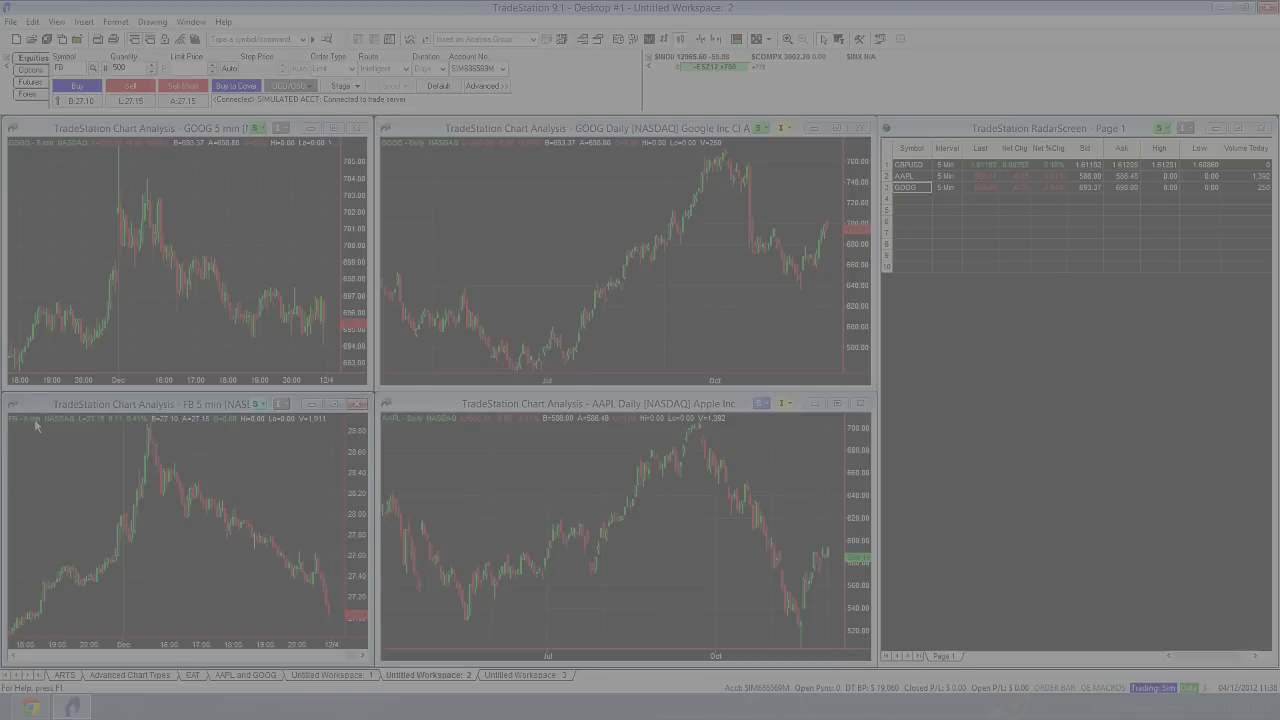
- Switch workspace 3's linked chart to daily bars and symbol BHI, then return to workspace 2
left_click(522, 675)
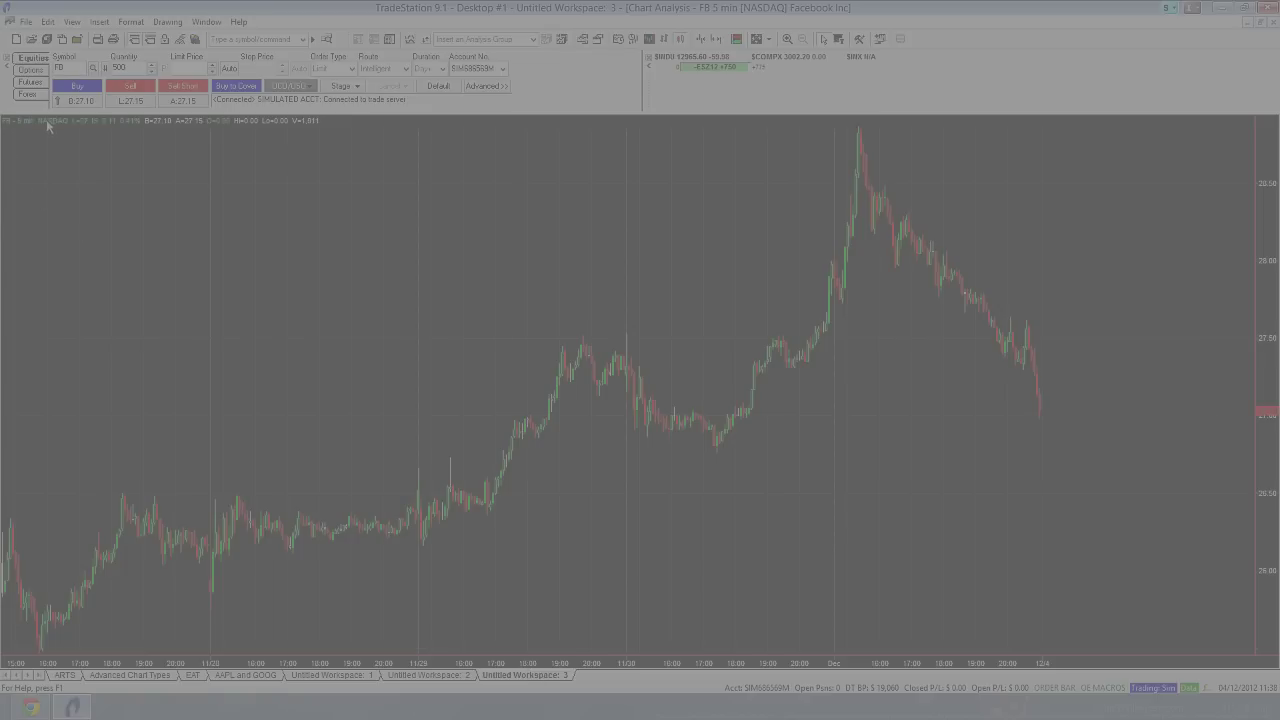
type("dau")
type("ly")
key("Return")
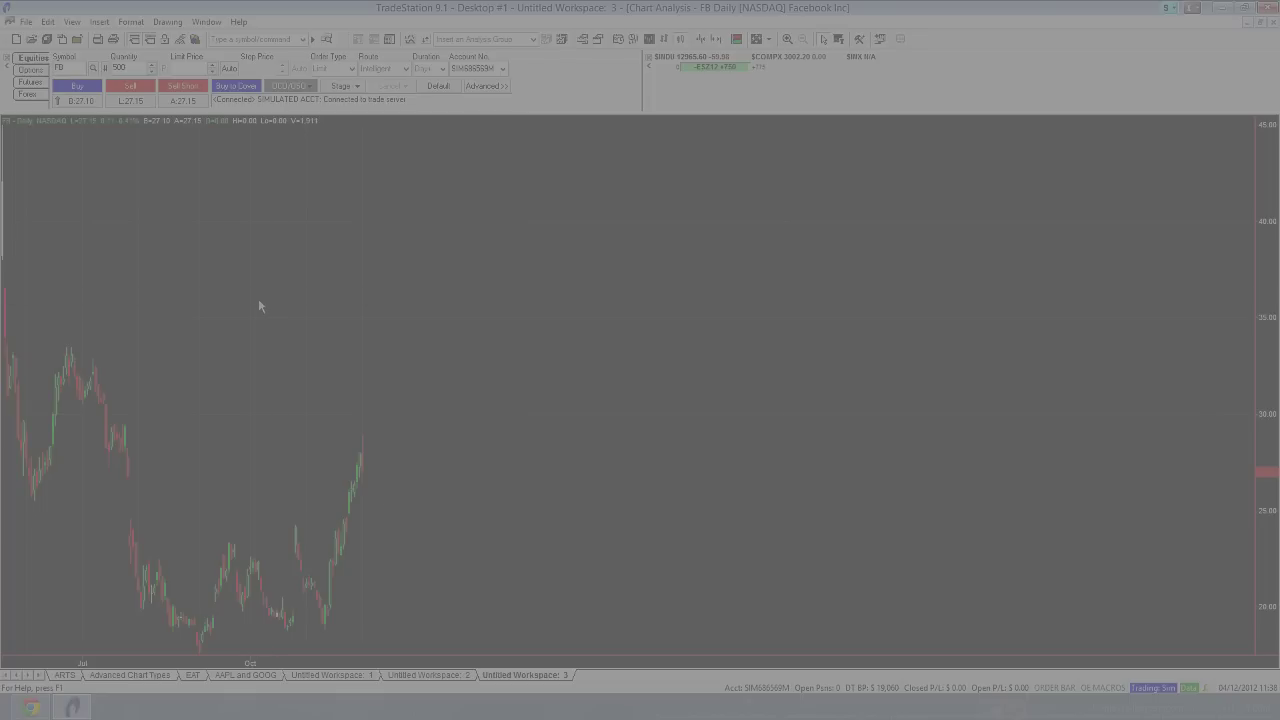
type("B")
key("Return")
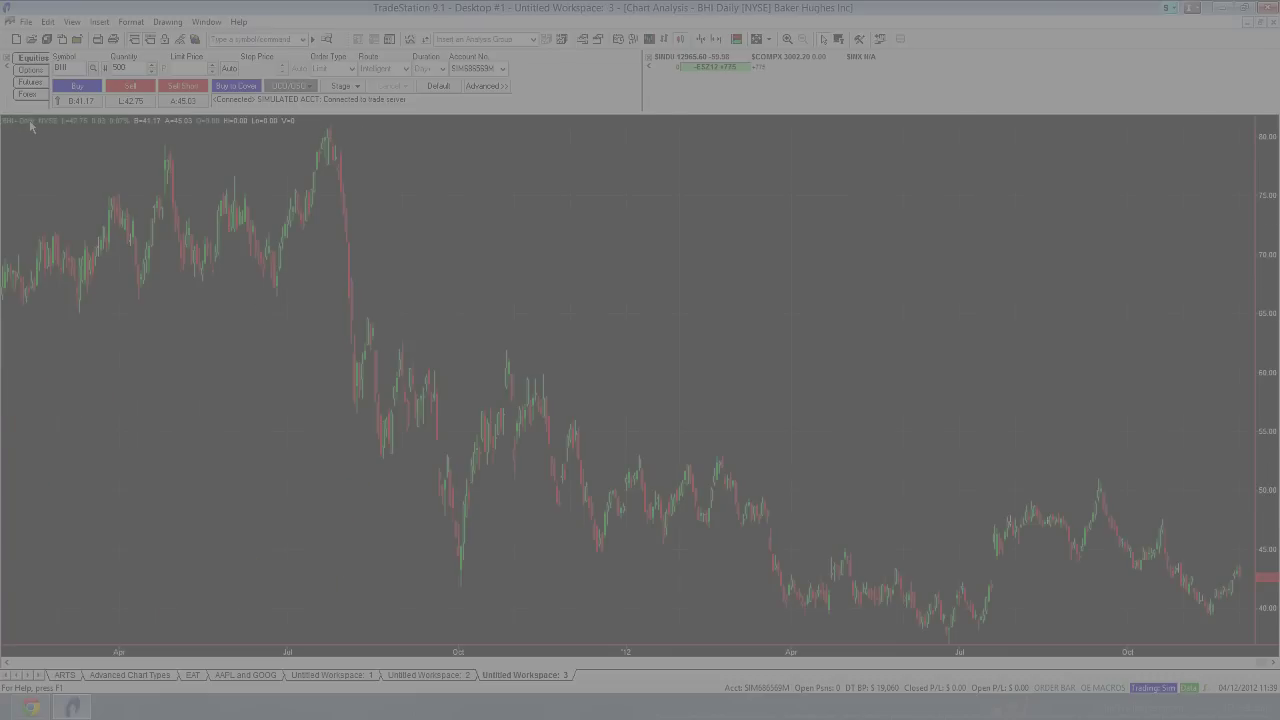
left_click(438, 676)
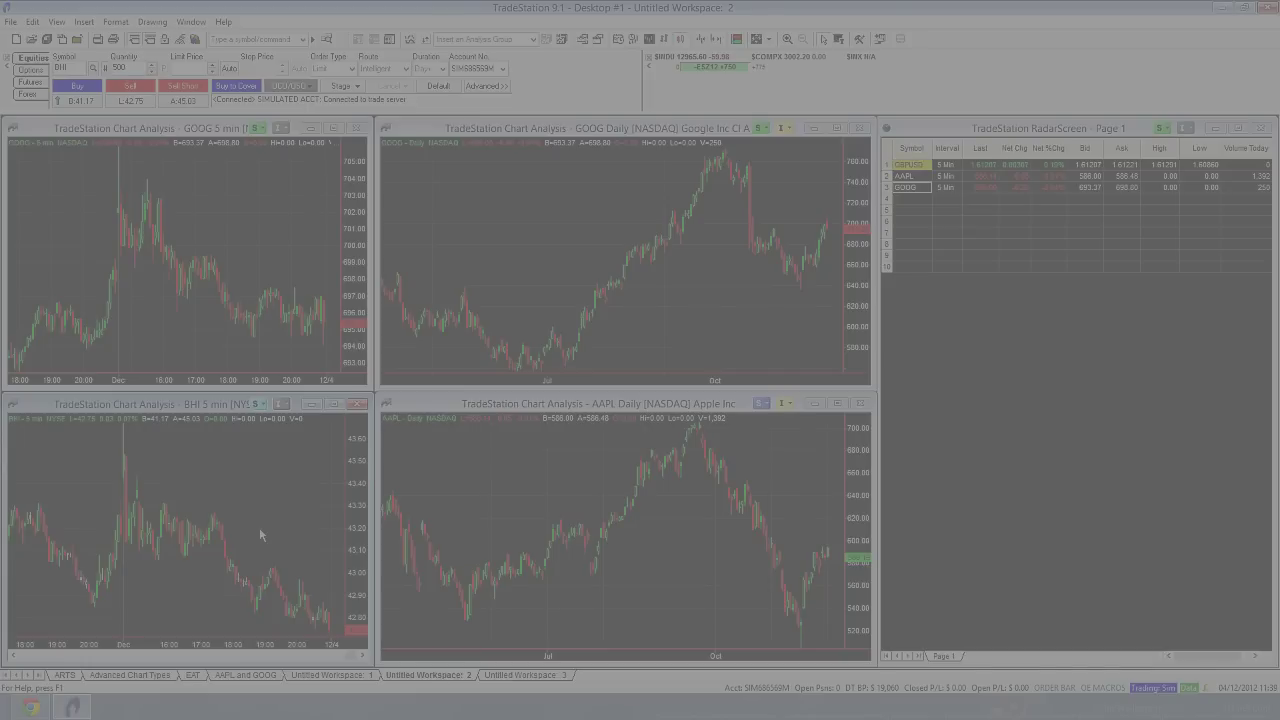
- With the GOOG Daily chart active, load GBPUSD, AAPL, then GOOG from the RadarScreen Symbol column
left_click(520, 207)
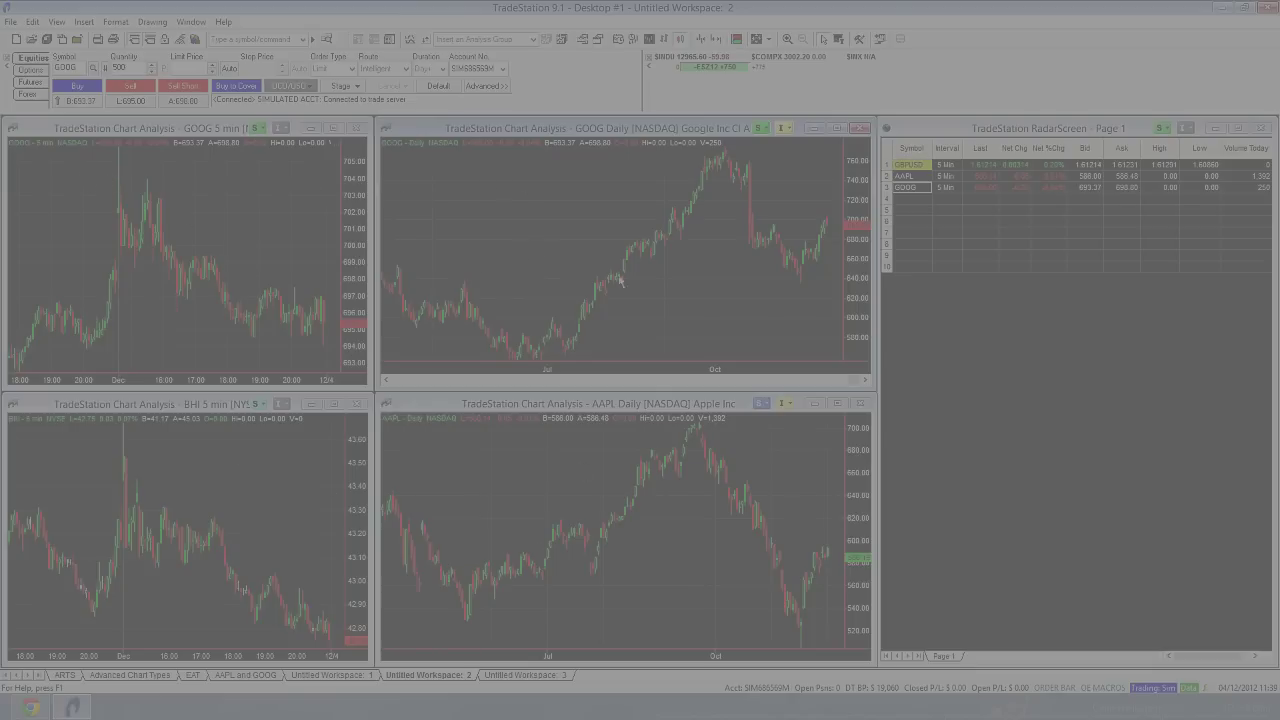
left_click(924, 166)
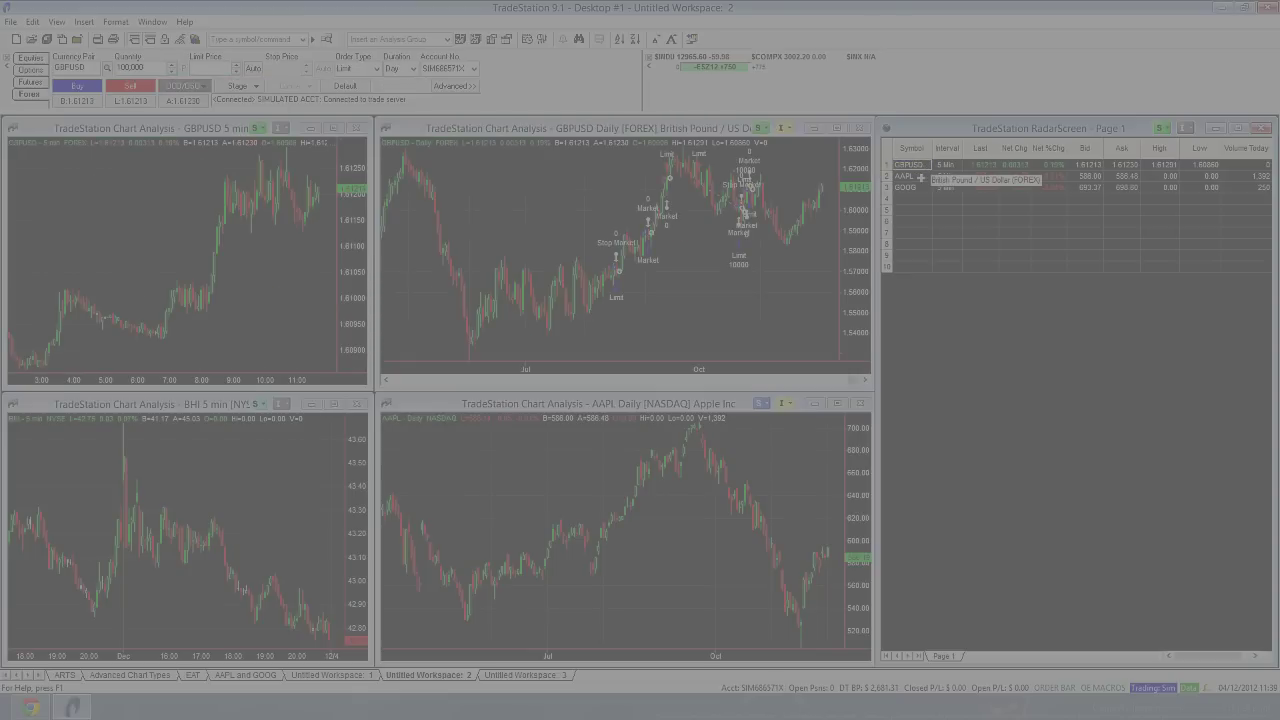
left_click(918, 177)
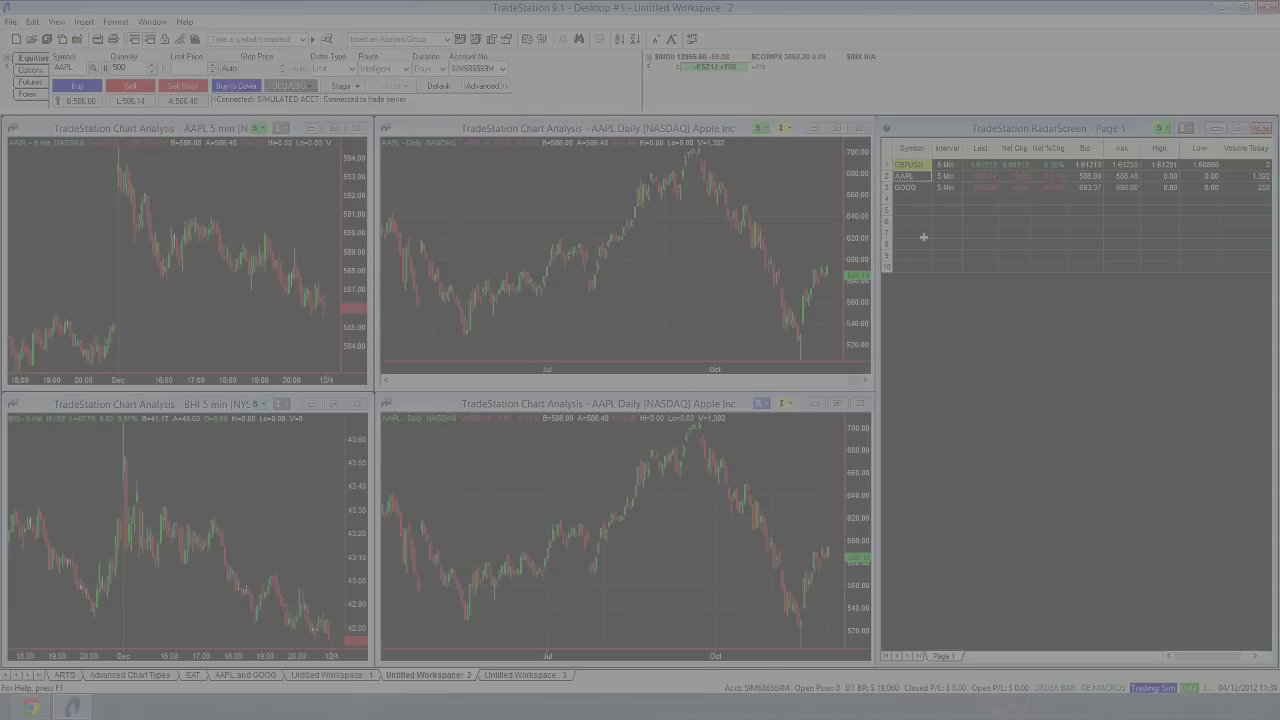
left_click(906, 187)
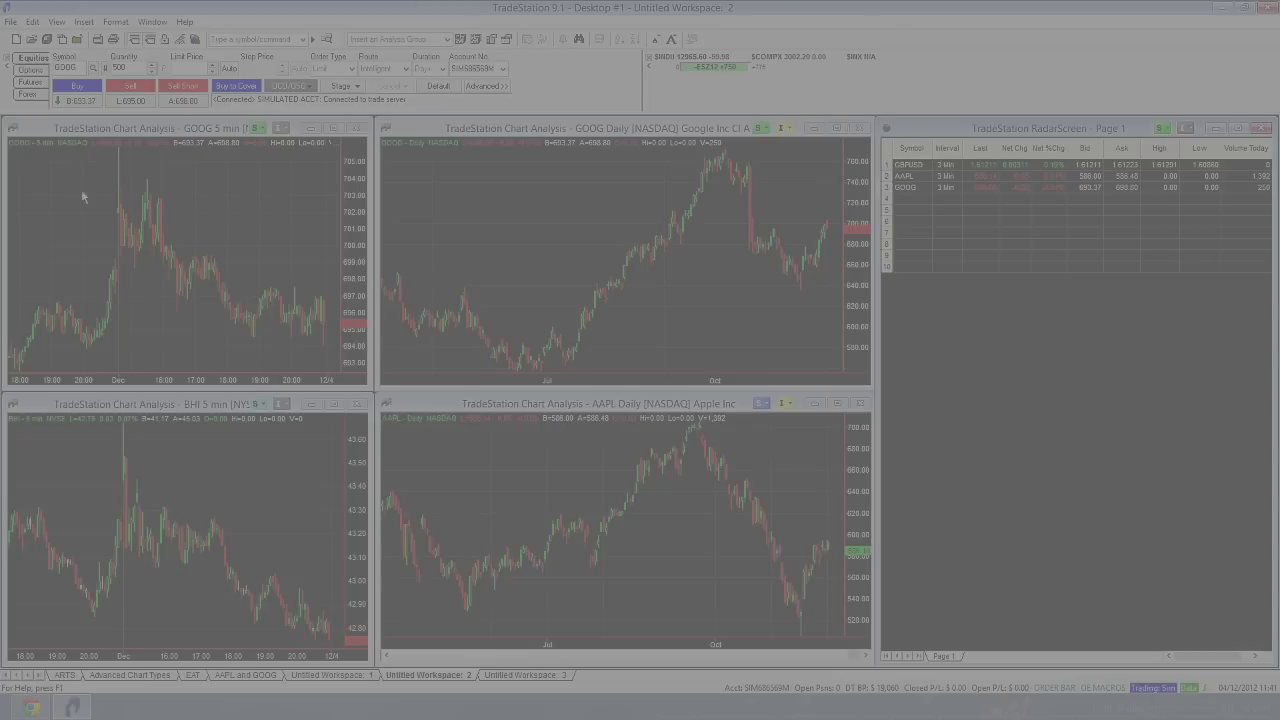
- Change the whole RadarScreen Interval column to 10 Minute, then to 60 Minute
left_click(947, 149)
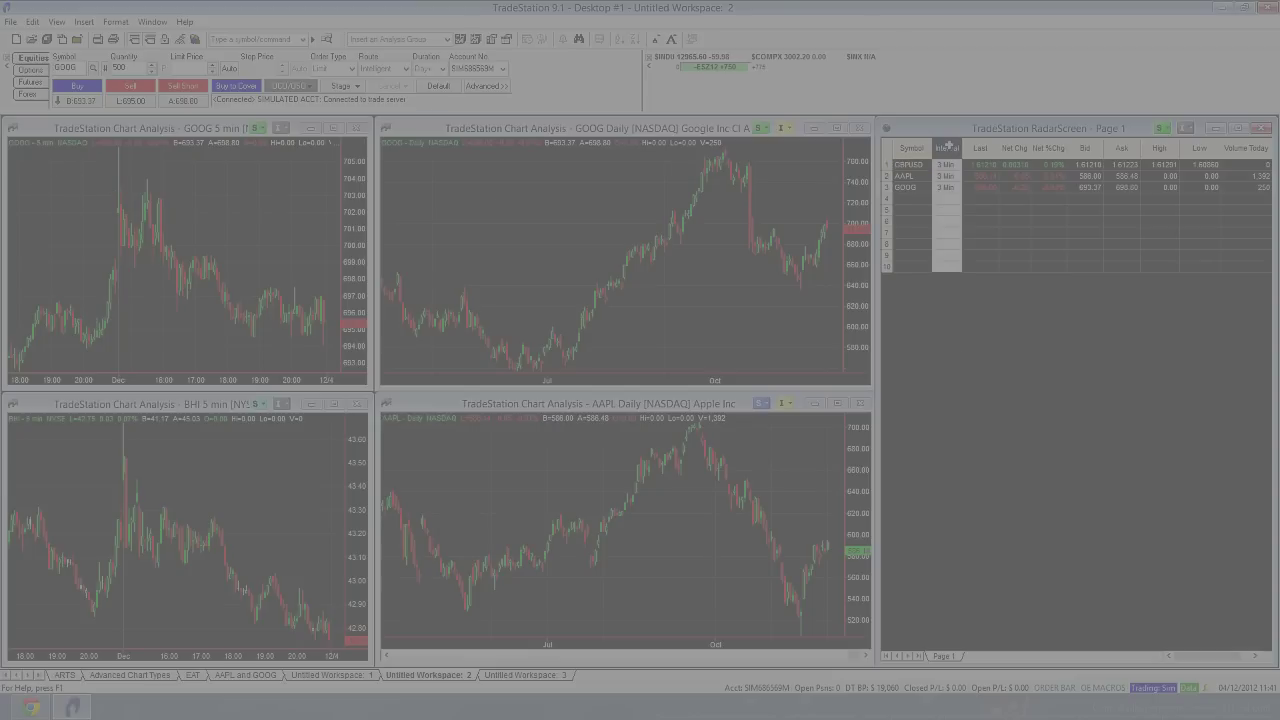
left_click(946, 164)
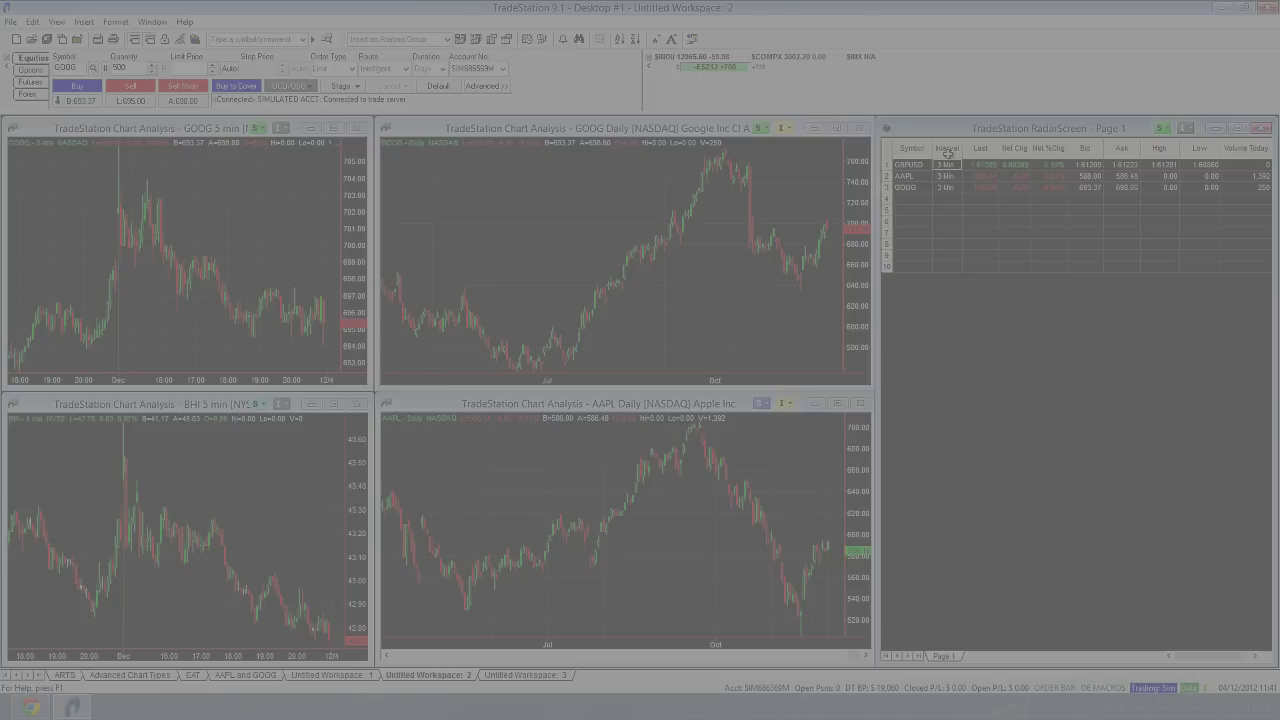
left_click(947, 148)
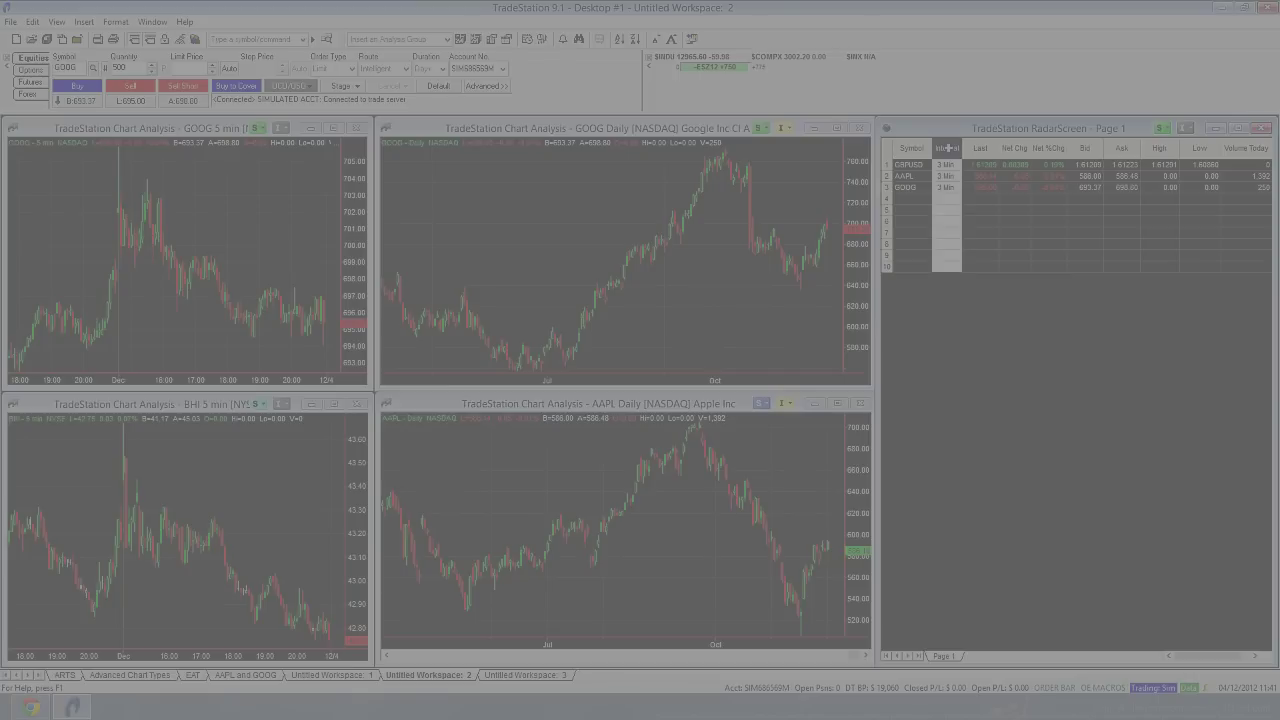
left_click(542, 40)
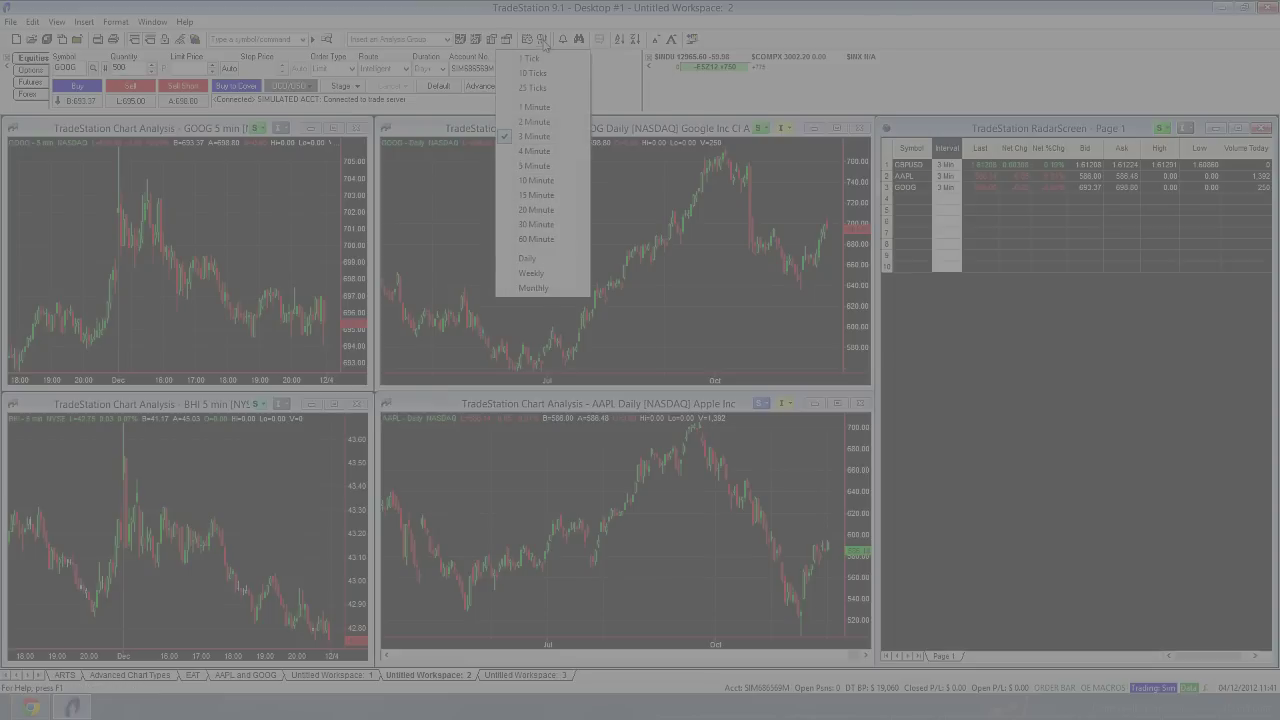
left_click(536, 180)
left_click(947, 298)
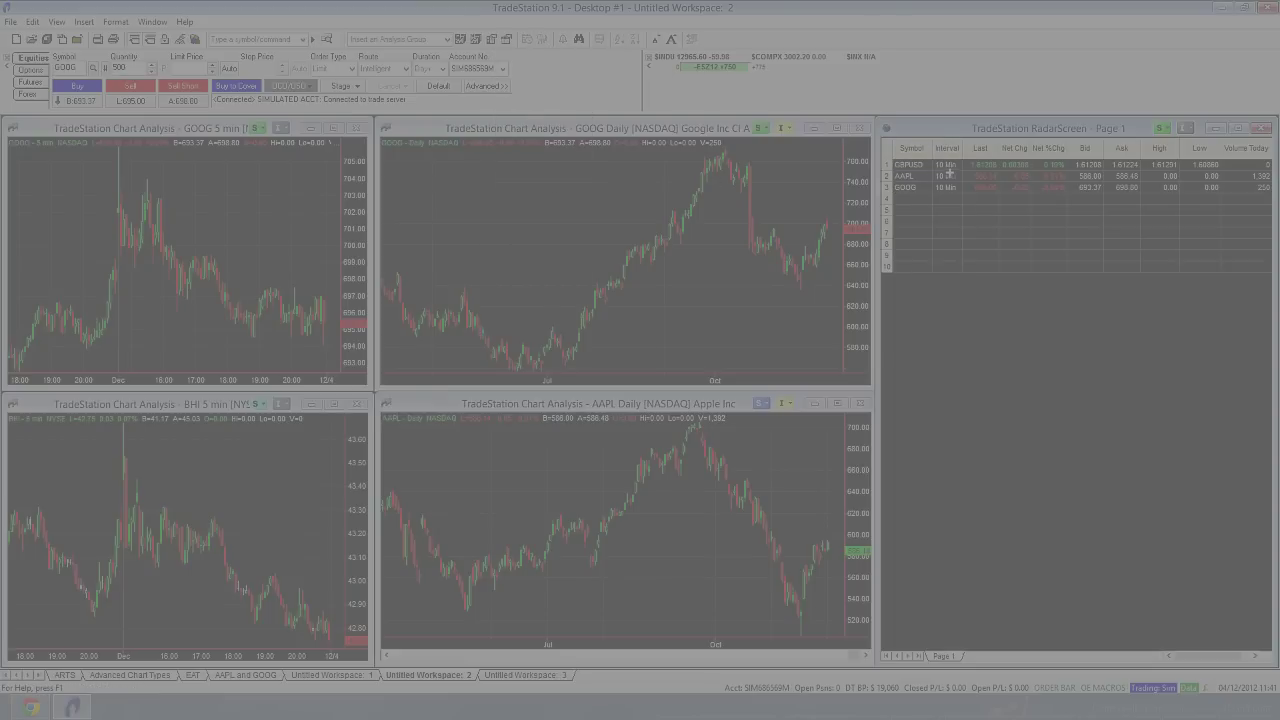
left_click(947, 147)
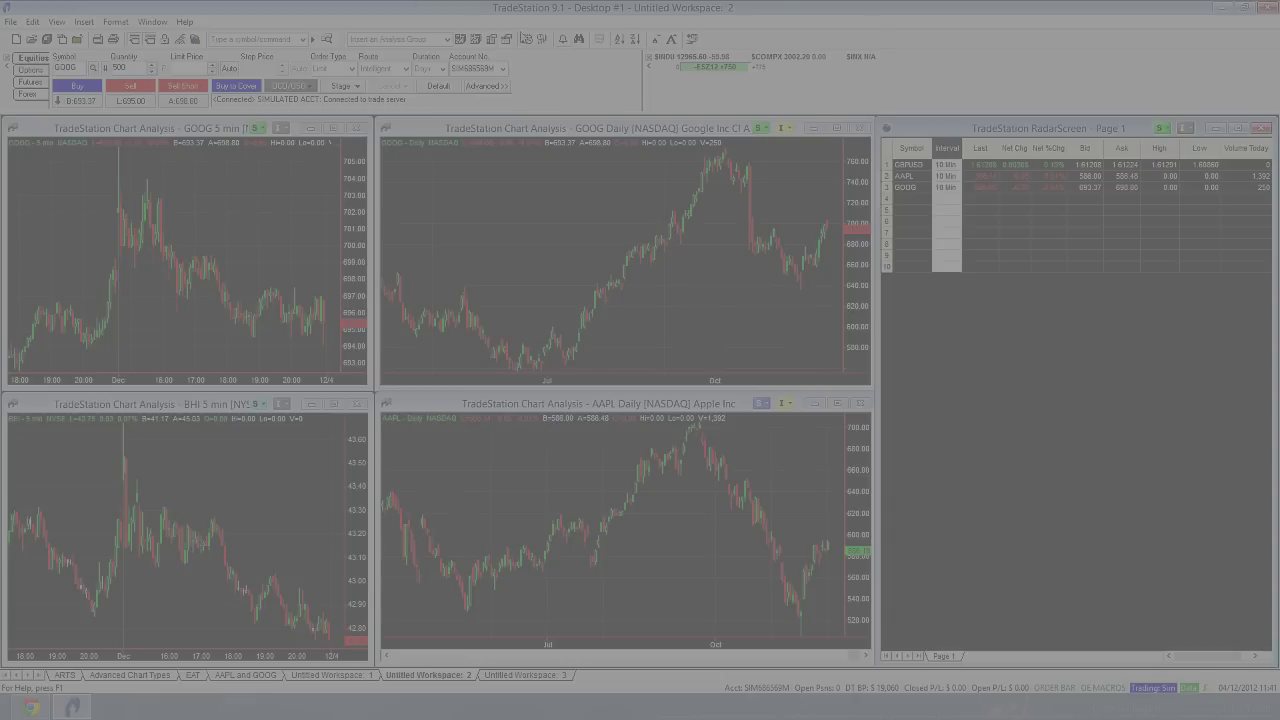
left_click(542, 40)
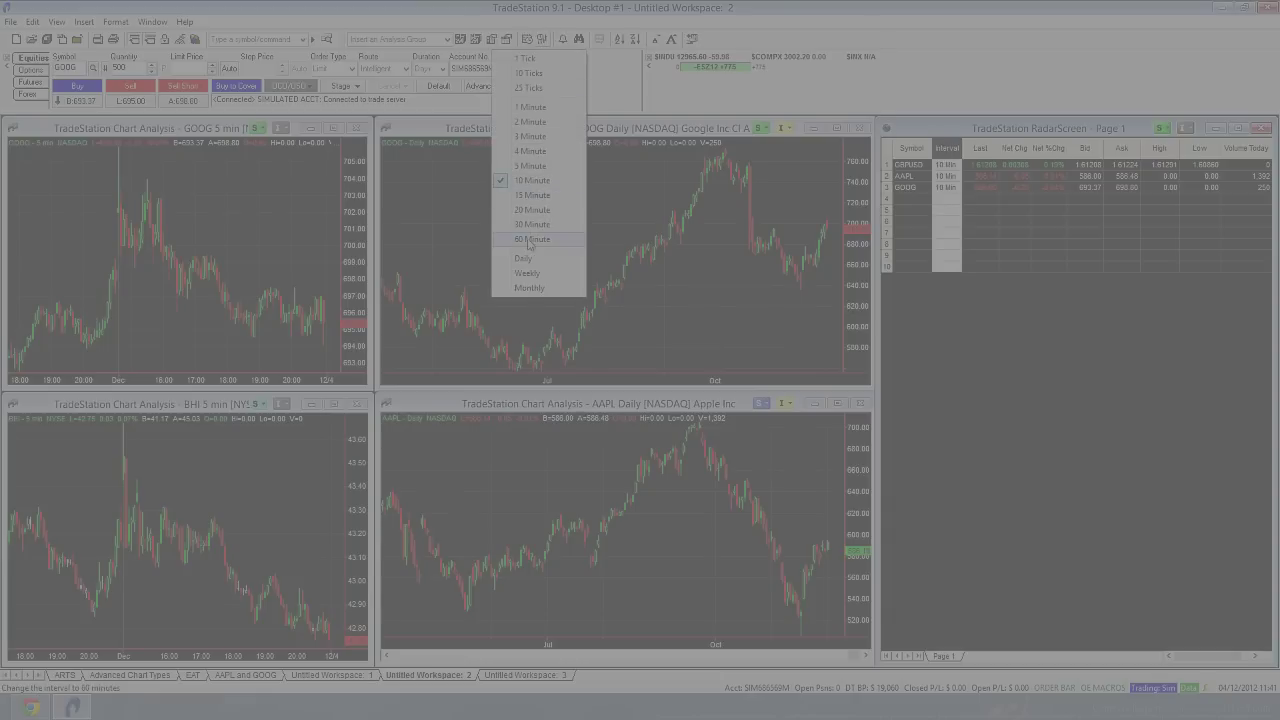
left_click(532, 239)
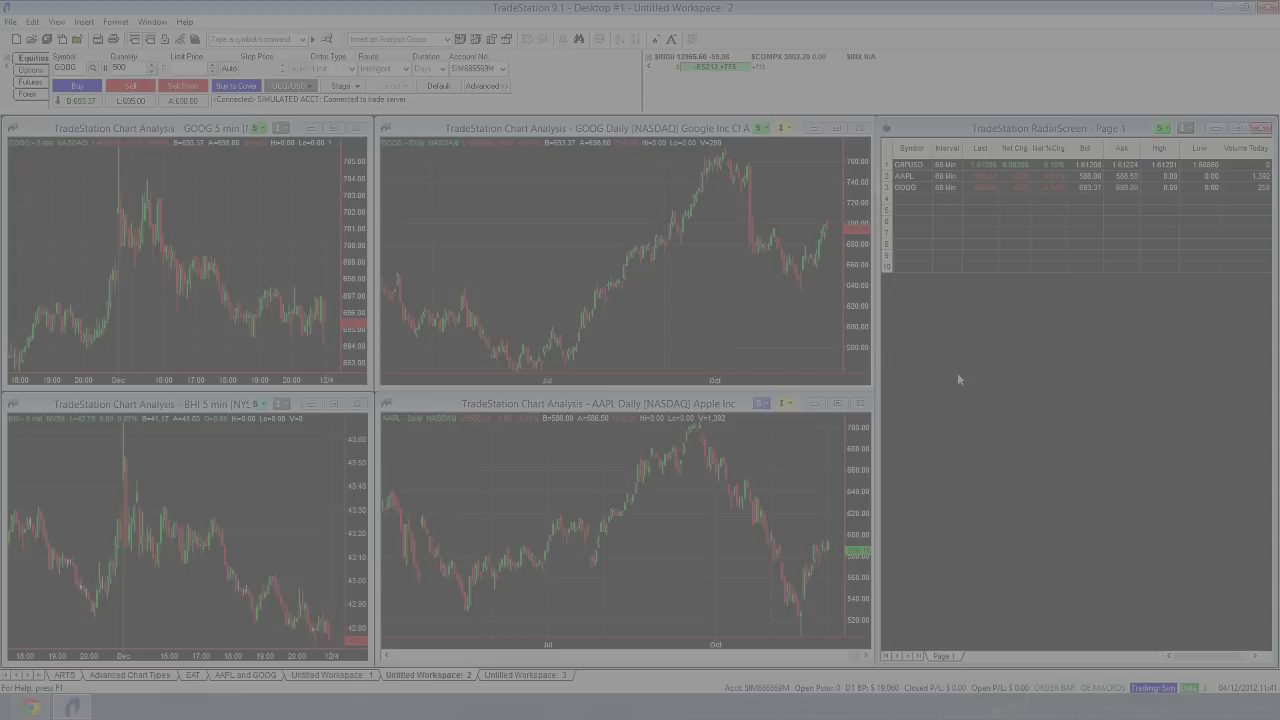